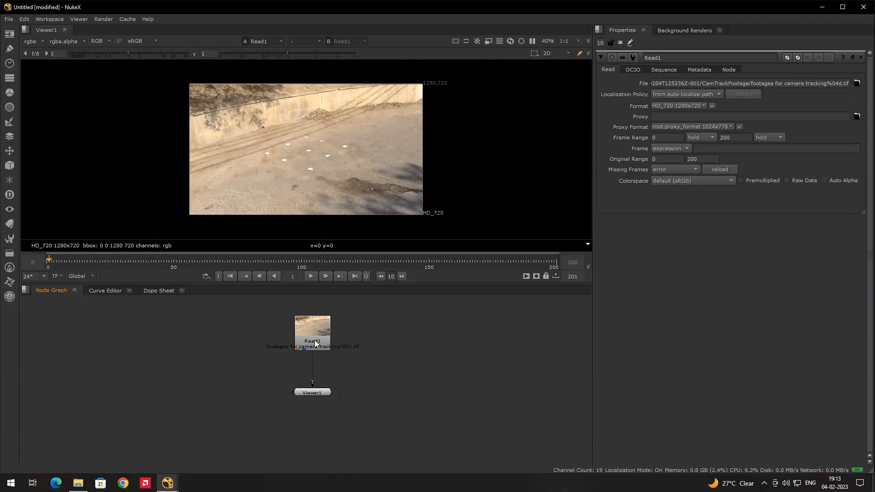
- Add a CameraTracker node between the footage's Read node and the Viewer
{"action": "left_click_drag", "start_coordinate": [318, 342], "coordinate": [318, 333]}
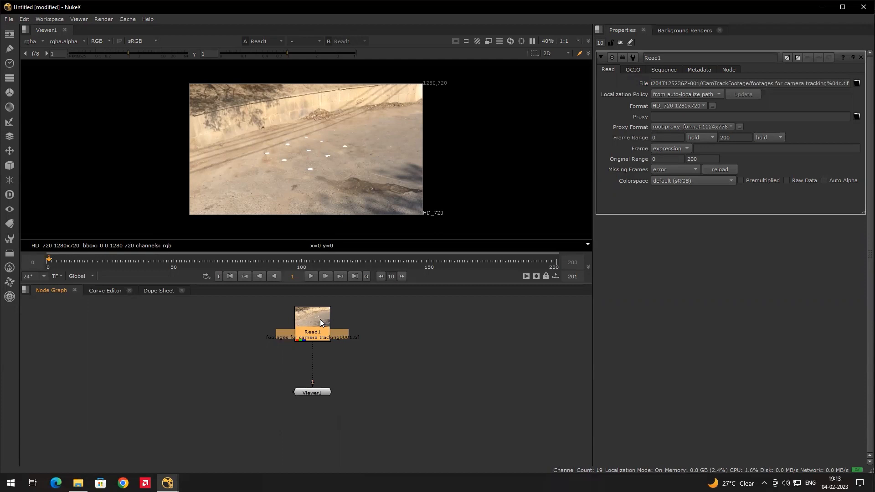
{"action": "left_click", "coordinate": [331, 342]}
{"action": "left_click", "coordinate": [308, 331]}
{"action": "key", "text": "Tab"}
{"action": "type", "text": "cam"}
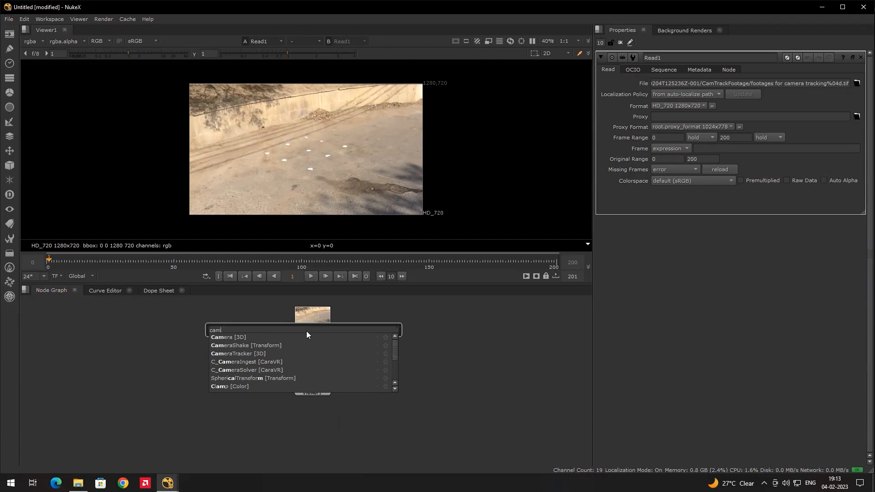
{"action": "key", "text": "Down"}
{"action": "key", "text": "Down"}
{"action": "key", "text": "Down"}
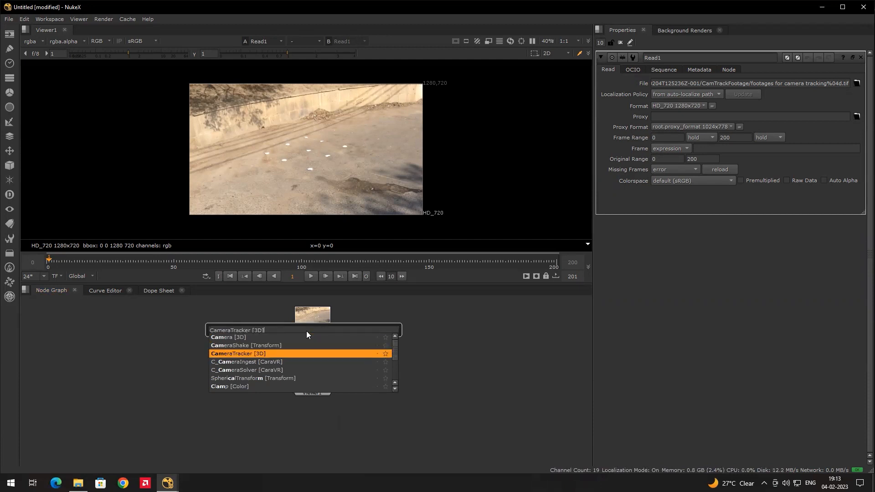
{"action": "key", "text": "Return"}
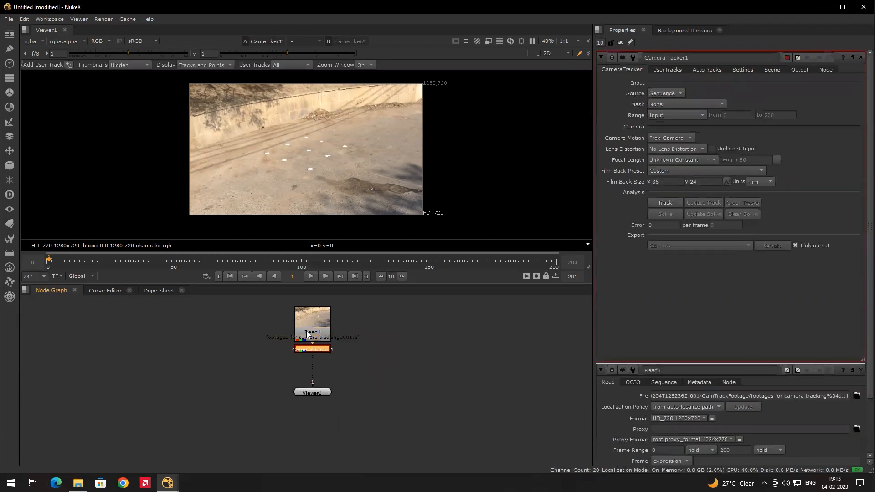
{"action": "left_click", "coordinate": [374, 342]}
{"action": "key", "text": "Tab"}
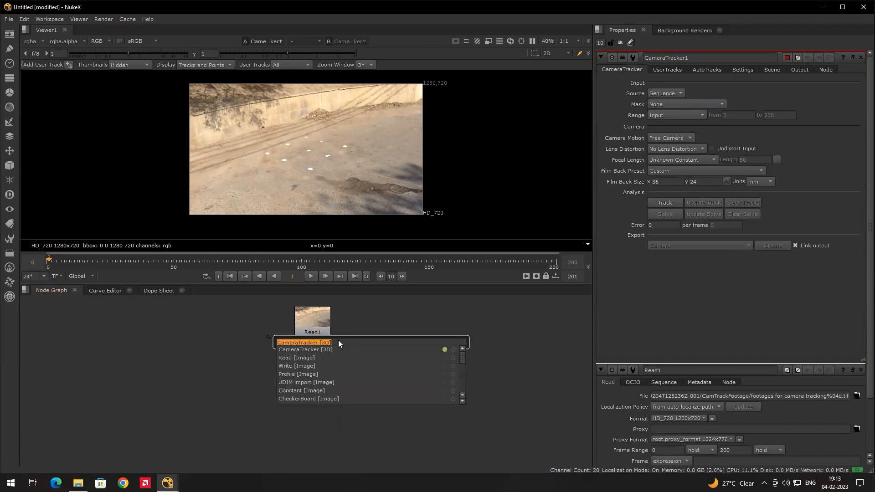
{"action": "left_click", "coordinate": [372, 320]}
- Turn on Preview Features in the CameraTracker node's feature settings
{"action": "scroll", "coordinate": [339, 357], "scroll_direction": "up", "scroll_amount": 2}
{"action": "left_click", "coordinate": [339, 356]}
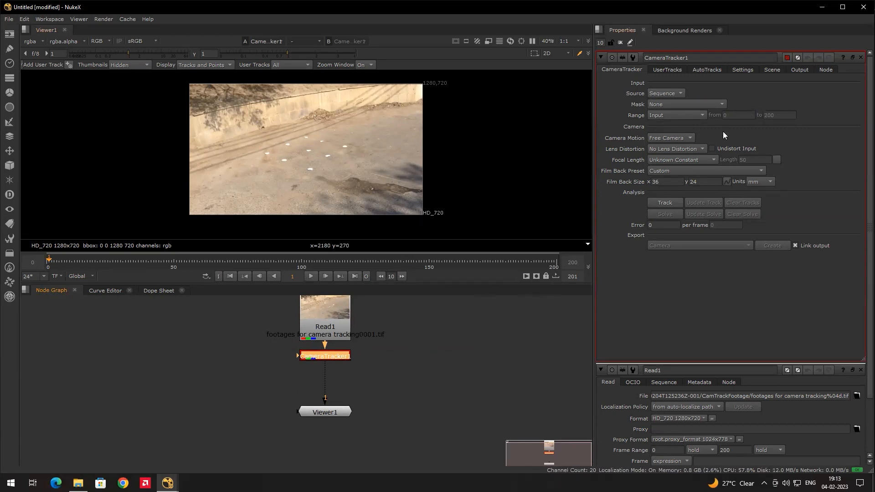
{"action": "left_click", "coordinate": [740, 69]}
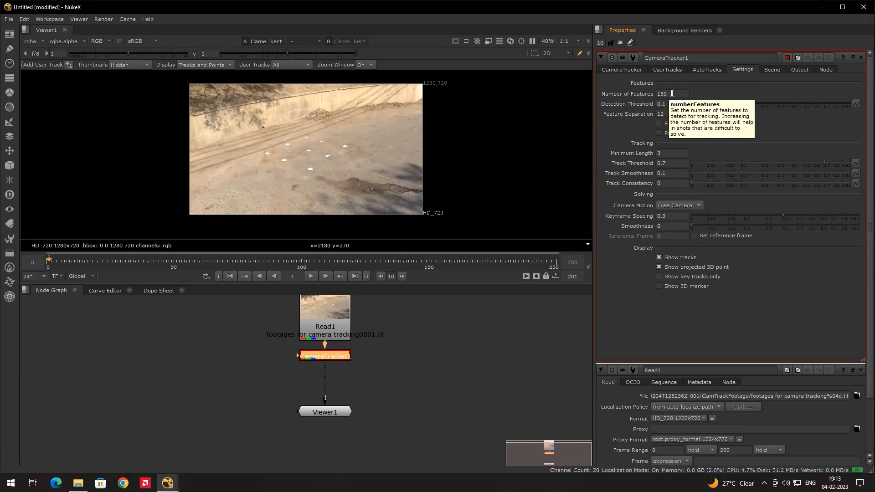
{"action": "double_click", "coordinate": [673, 93]}
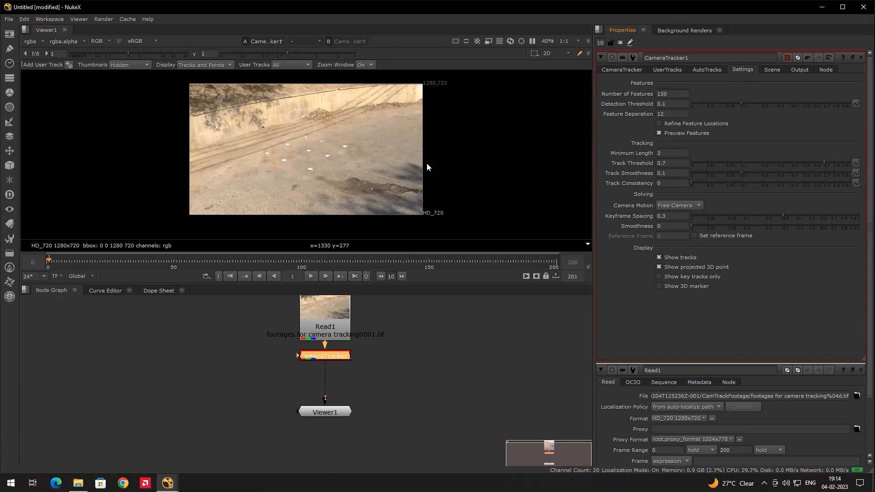
{"action": "scroll", "coordinate": [358, 169], "scroll_direction": "up", "scroll_amount": 3}
{"action": "left_click_drag", "start_coordinate": [297, 131], "coordinate": [364, 137]}
- Try 300 as the number of features, and set it back to 150
{"action": "left_click_drag", "start_coordinate": [672, 94], "coordinate": [640, 94]}
{"action": "type", "text": "300"}
{"action": "key", "text": "Return"}
{"action": "left_click_drag", "start_coordinate": [419, 199], "coordinate": [416, 180]}
{"action": "left_click_drag", "start_coordinate": [674, 94], "coordinate": [640, 100]}
{"action": "type", "text": "150"}
{"action": "key", "text": "Return"}
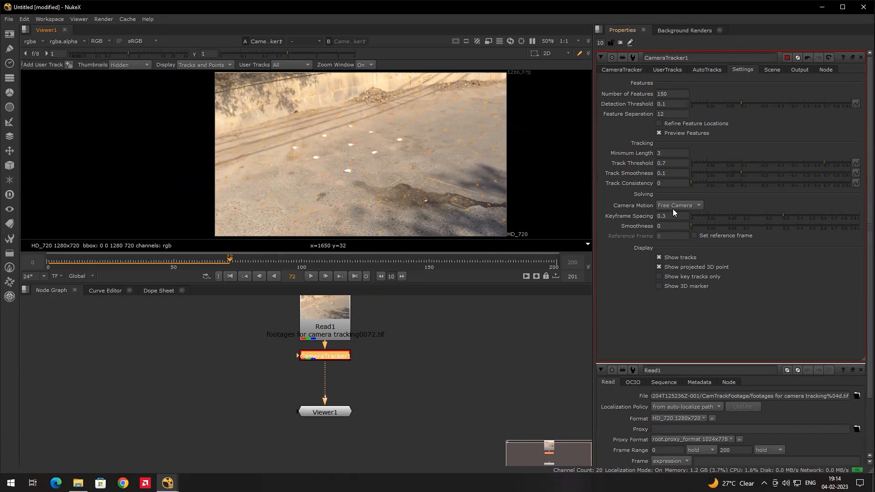
- Go to frame 128 and set the camera tracker's lens distortion to Unknown Lens
{"action": "left_click_drag", "start_coordinate": [235, 264], "coordinate": [373, 268]}
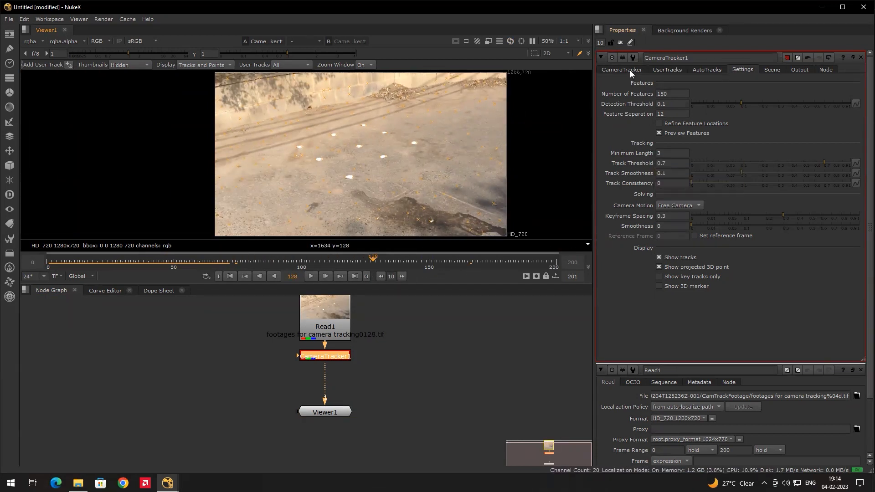
{"action": "left_click", "coordinate": [629, 70]}
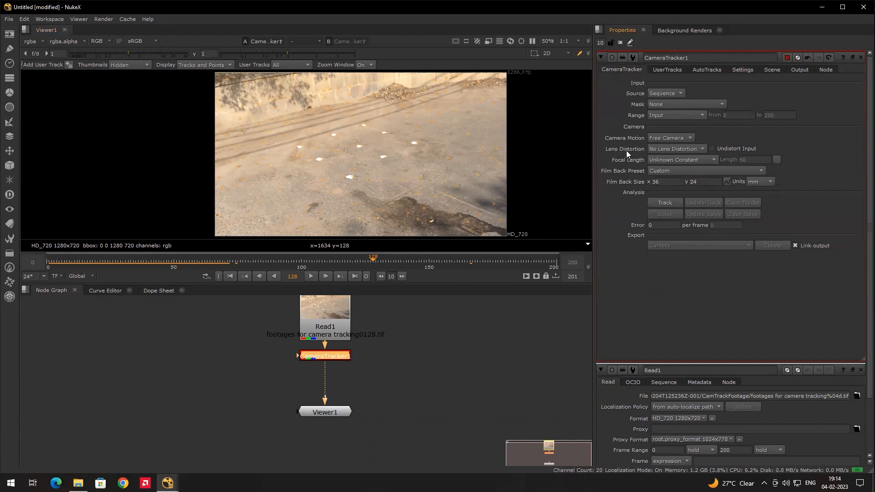
{"action": "left_click", "coordinate": [655, 150]}
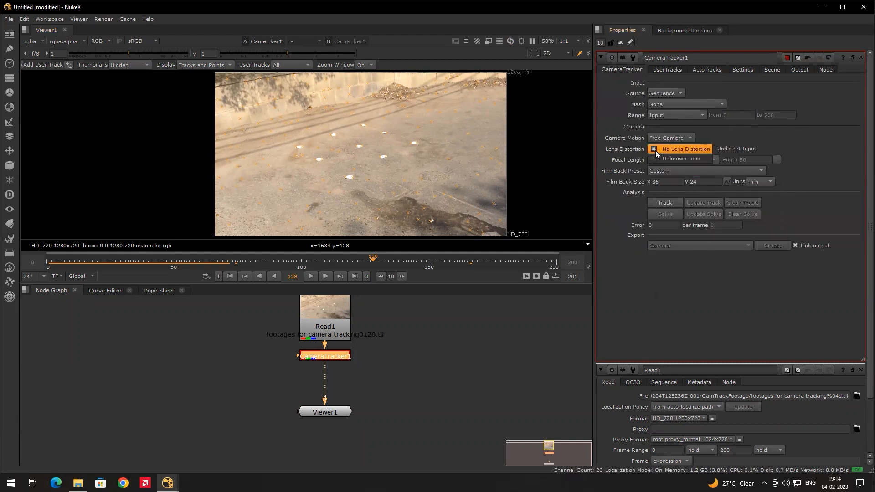
{"action": "left_click", "coordinate": [683, 158]}
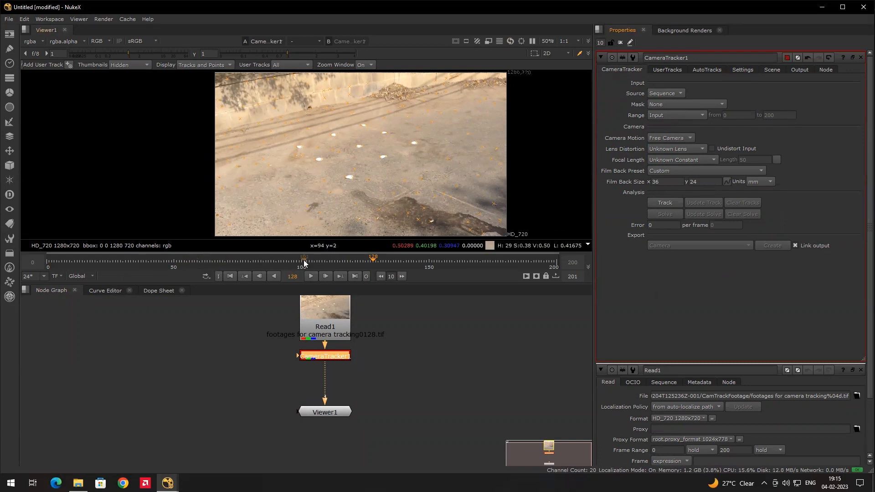
- Try a custom range for the camera tracking, and set the range back to Input
{"action": "left_click", "coordinate": [660, 113]}
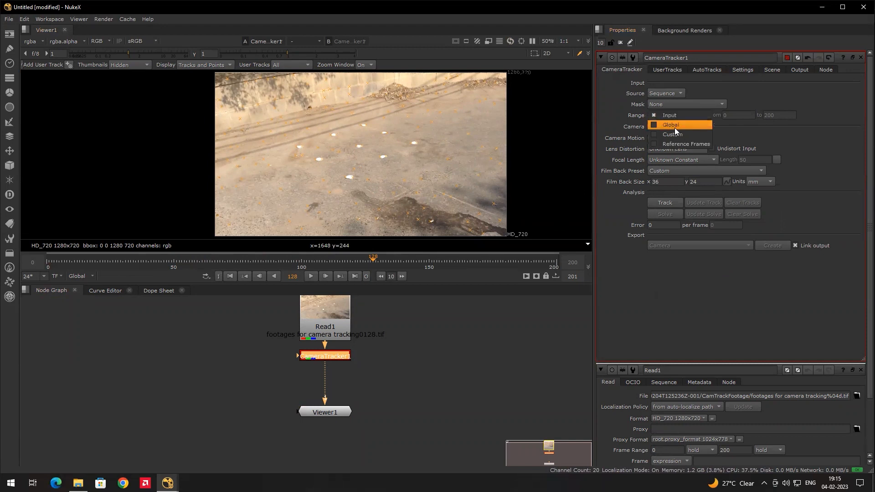
{"action": "left_click", "coordinate": [674, 135]}
{"action": "left_click", "coordinate": [734, 120]}
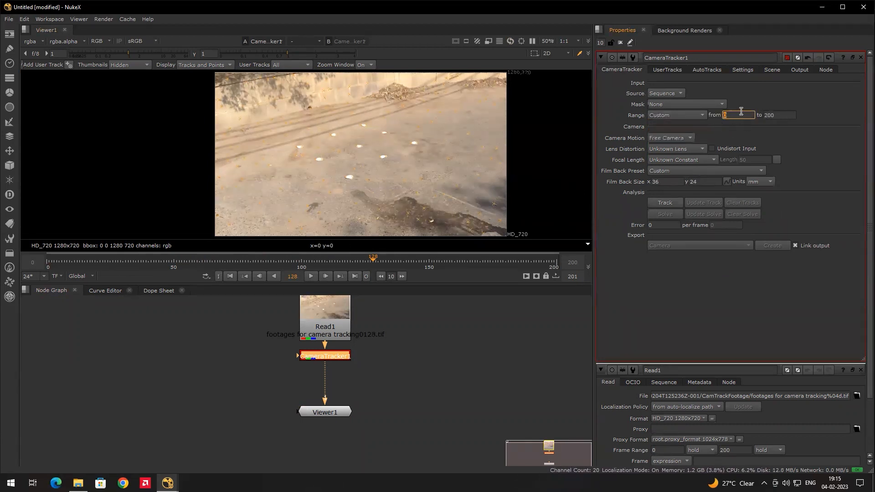
{"action": "left_click", "coordinate": [686, 115]}
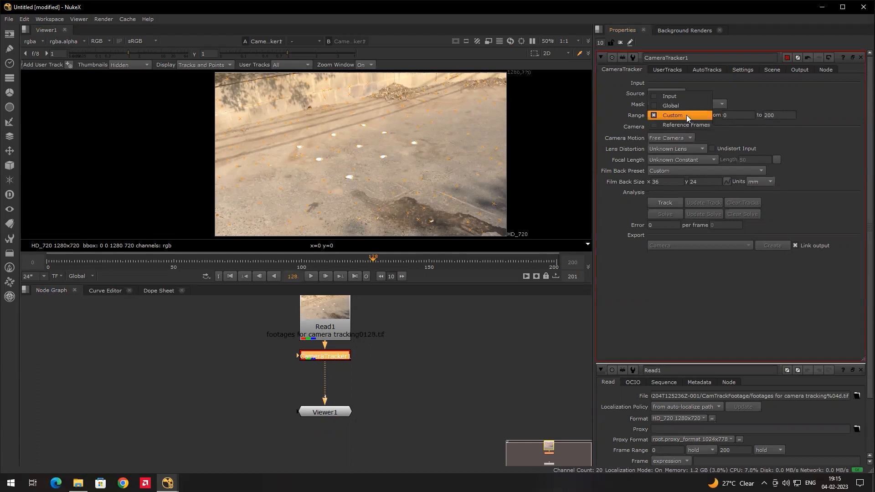
{"action": "left_click", "coordinate": [670, 97]}
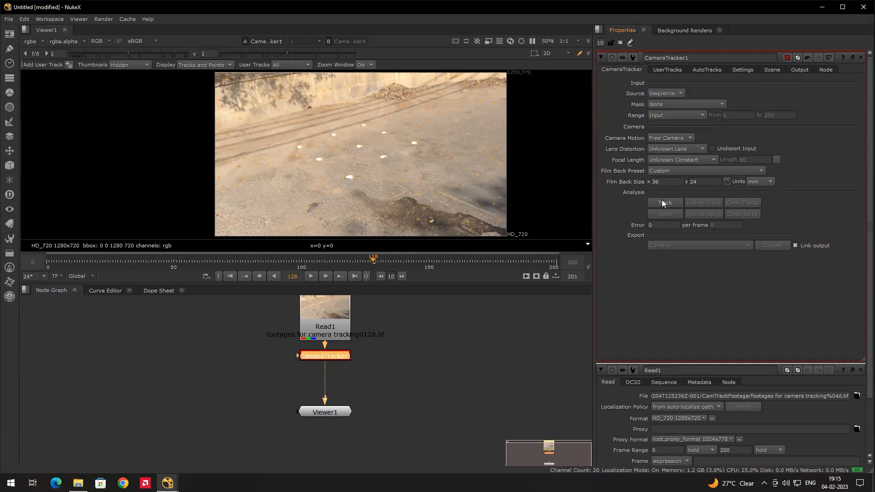
- Track the features through the footage and solve the camera
{"action": "left_click", "coordinate": [664, 202]}
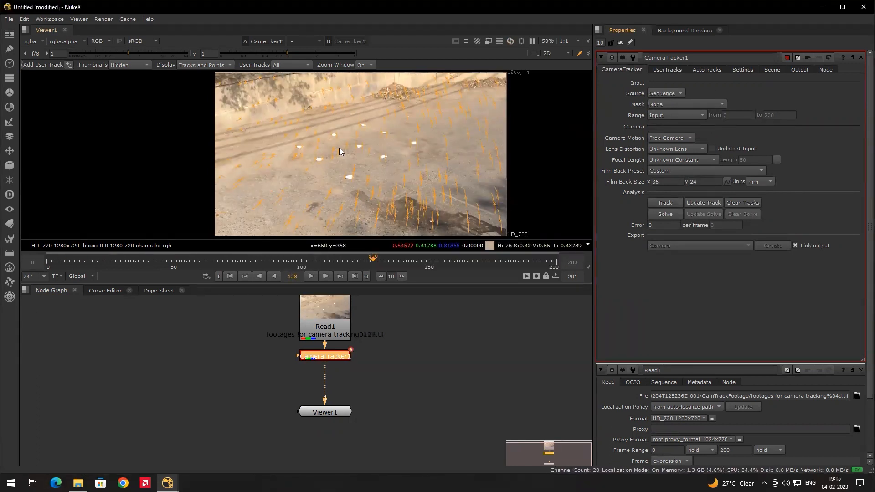
{"action": "left_click", "coordinate": [661, 218]}
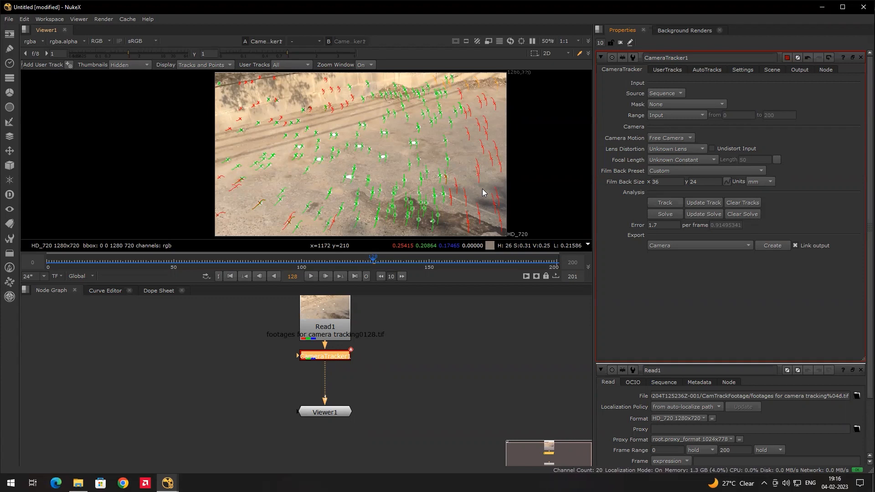
{"action": "left_click_drag", "start_coordinate": [482, 189], "coordinate": [464, 185]}
{"action": "mouse_move", "coordinate": [376, 137]}
{"action": "left_mouse_down"}
{"action": "mouse_move", "coordinate": [427, 154]}
{"action": "mouse_move", "coordinate": [370, 133]}
{"action": "left_mouse_up"}
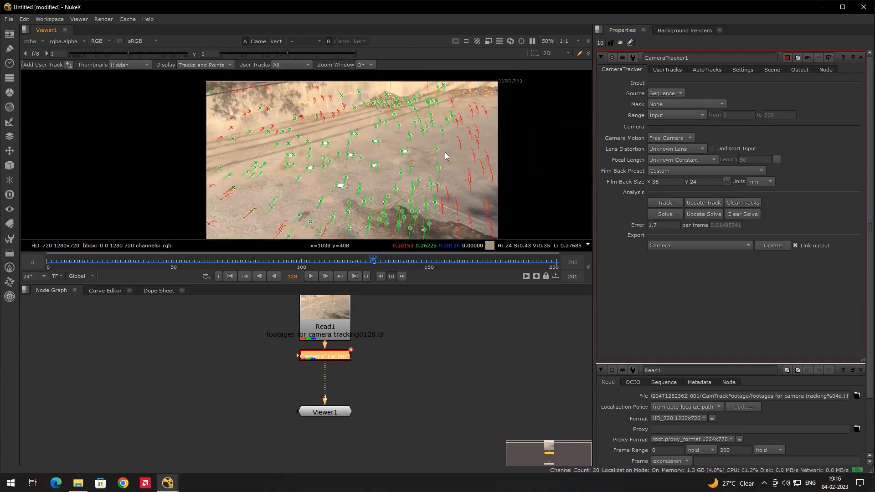
{"action": "left_click_drag", "start_coordinate": [458, 156], "coordinate": [464, 133]}
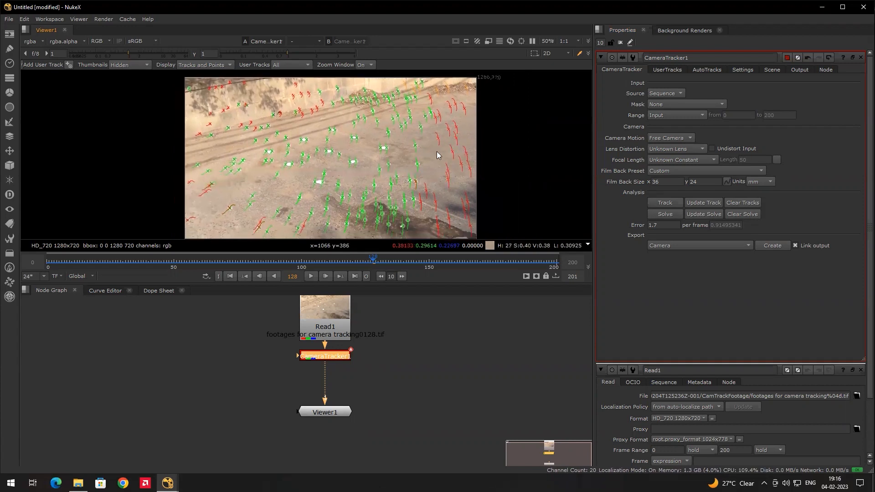
{"action": "left_click_drag", "start_coordinate": [439, 164], "coordinate": [445, 155]}
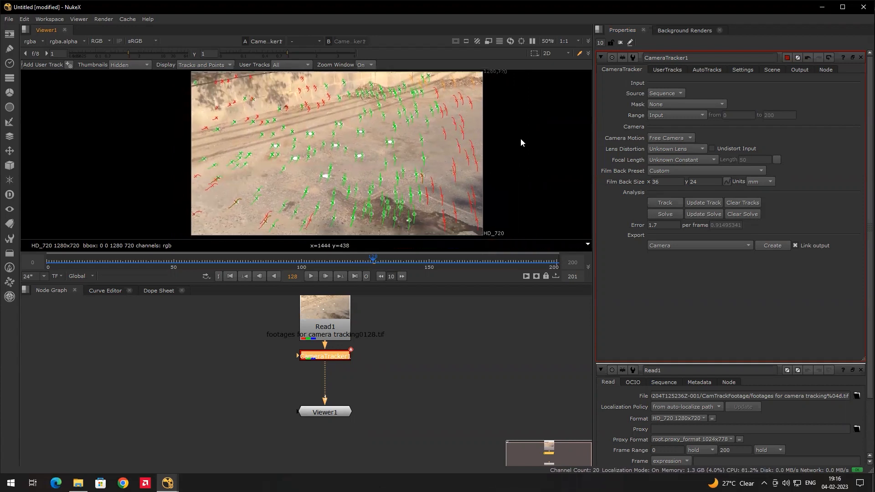
- Raise the minimum track length of the automatic tracks to 20
{"action": "left_click", "coordinate": [700, 69]}
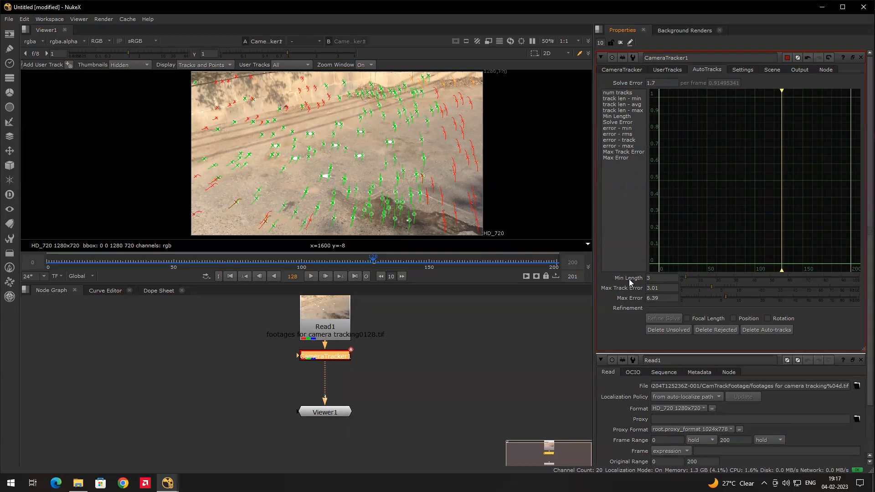
{"action": "left_click", "coordinate": [654, 280]}
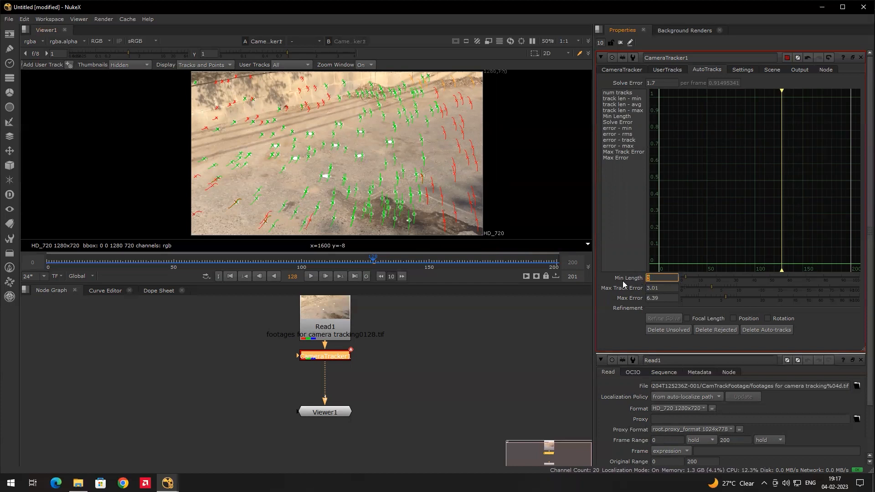
{"action": "left_click", "coordinate": [687, 276]}
{"action": "left_click_drag", "start_coordinate": [687, 276], "coordinate": [721, 279]}
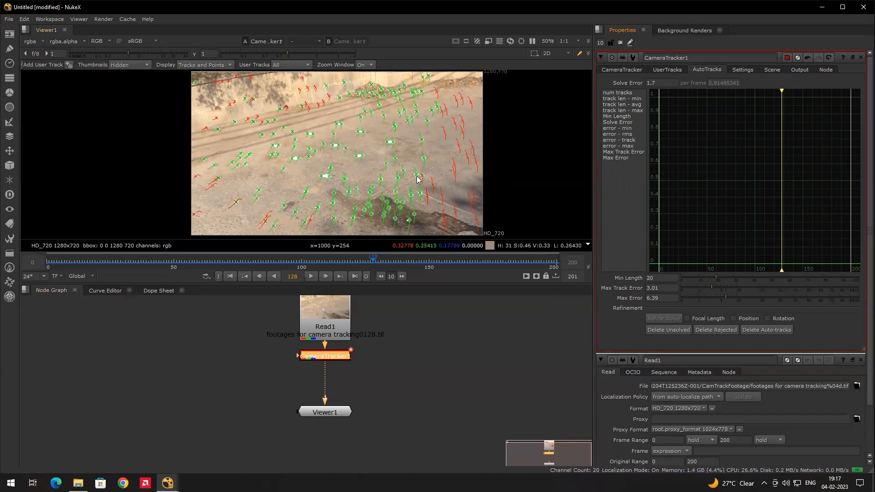
{"action": "left_click_drag", "start_coordinate": [446, 146], "coordinate": [412, 170]}
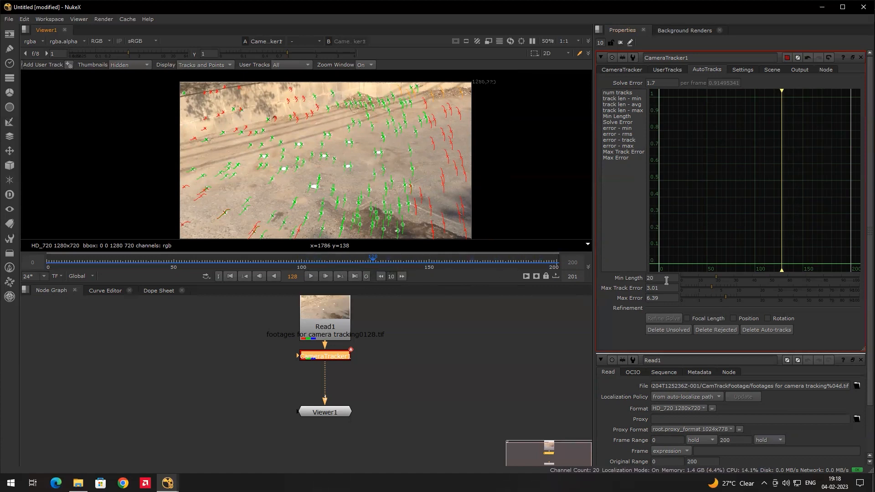
{"action": "left_click_drag", "start_coordinate": [659, 278], "coordinate": [641, 278]}
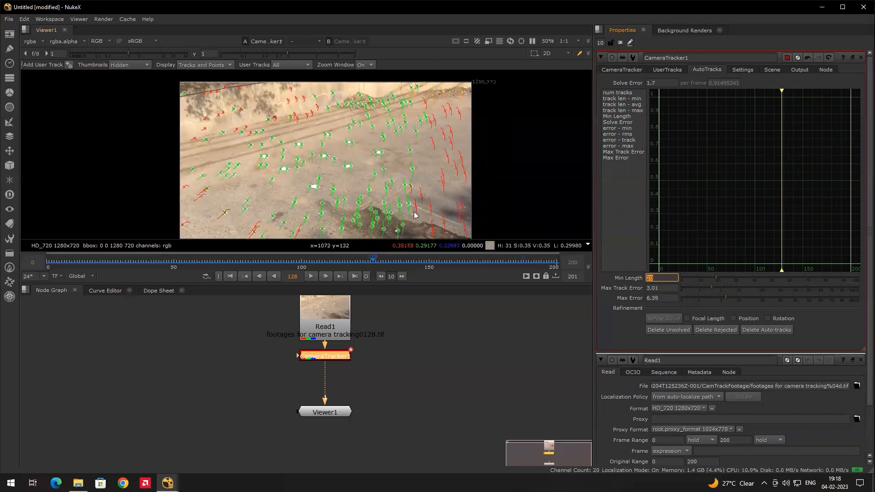
{"action": "left_click_drag", "start_coordinate": [412, 182], "coordinate": [398, 174]}
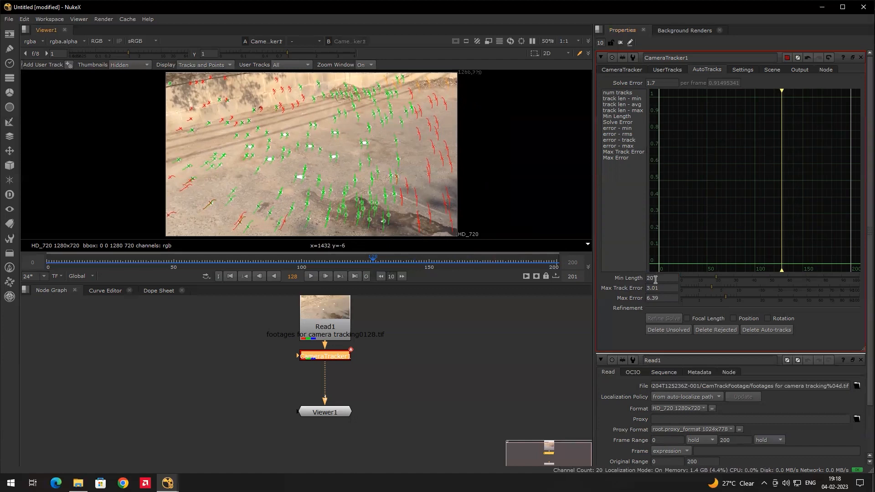
- Delete the unsolved tracks and the rejected tracks from the camera solve, accepting the permanent removal
{"action": "left_click", "coordinate": [663, 330]}
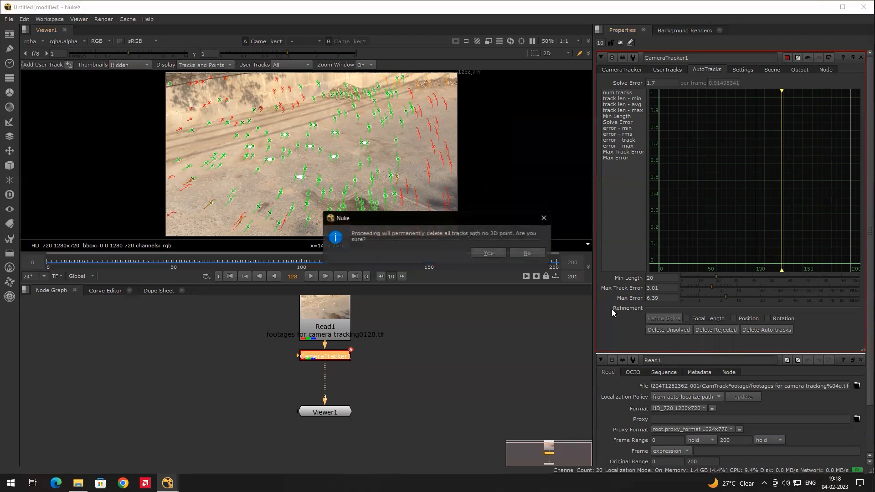
{"action": "left_click", "coordinate": [487, 251]}
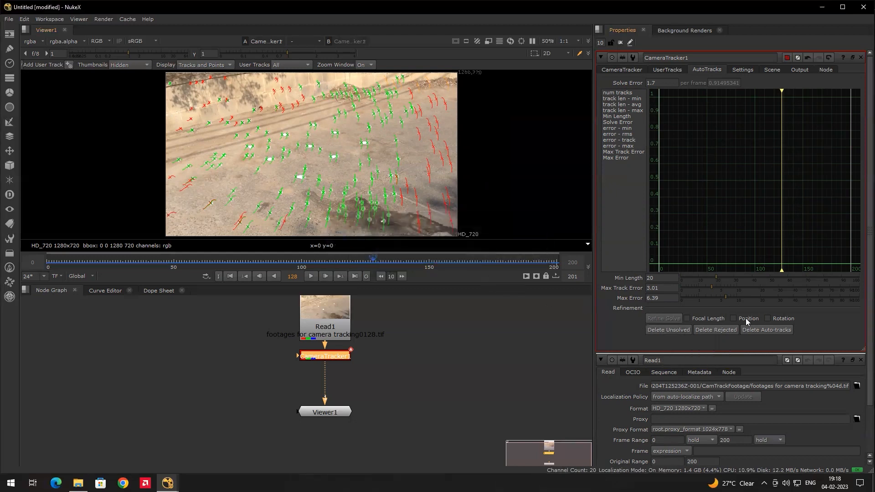
{"action": "left_click", "coordinate": [718, 329]}
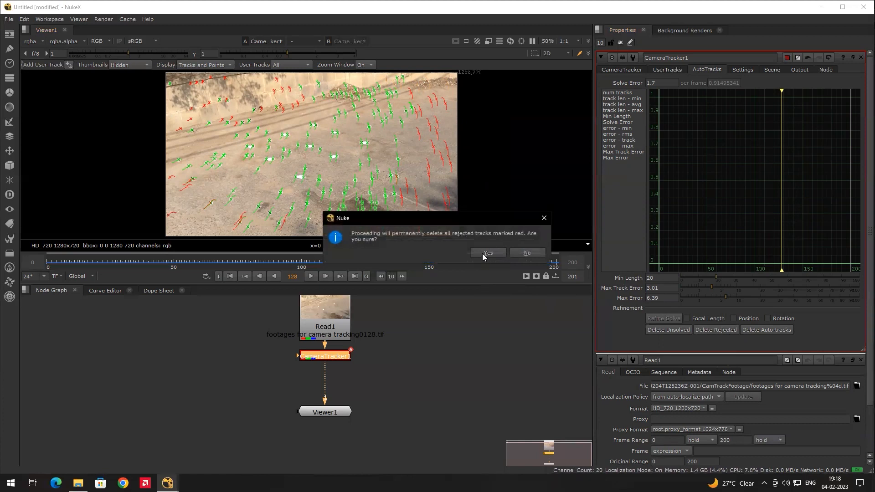
{"action": "left_click", "coordinate": [487, 252]}
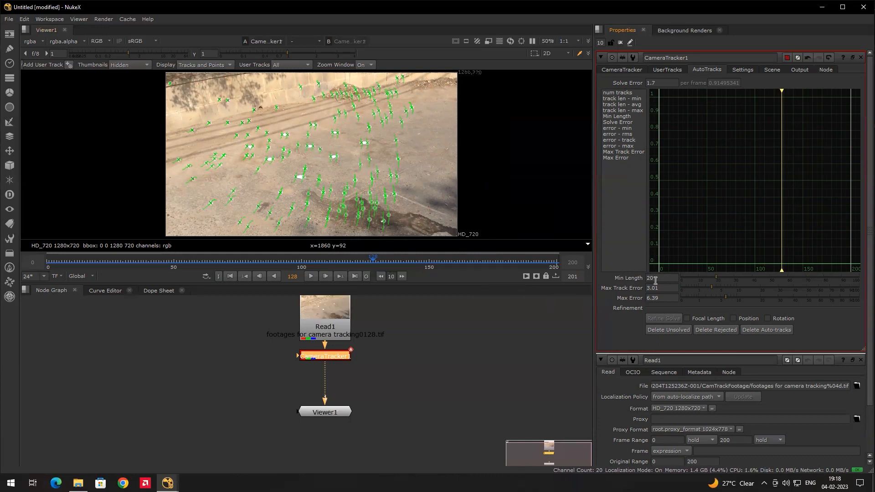
- Go to frame 46, examine the remaining tracks on the ground and wall, and select the CameraTracker node
{"action": "left_click_drag", "start_coordinate": [373, 262], "coordinate": [164, 262]}
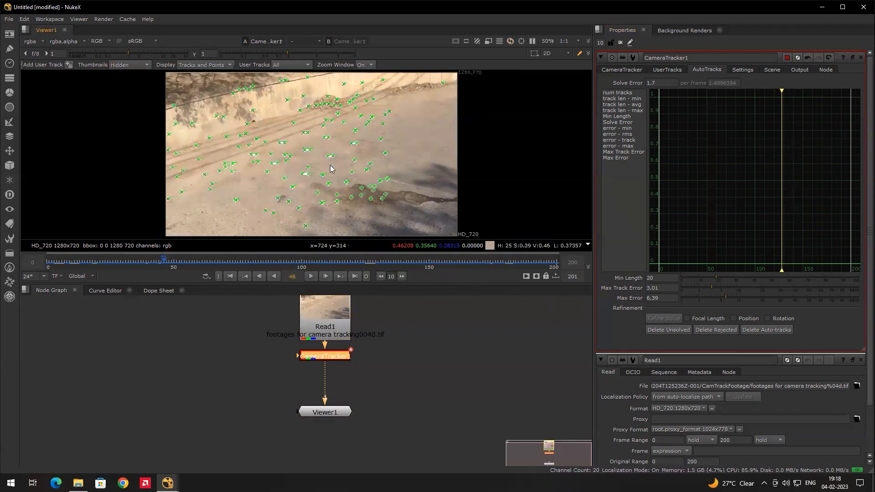
{"action": "key", "text": "Tab"}
{"action": "left_click_drag", "start_coordinate": [311, 174], "coordinate": [294, 219]}
{"action": "mouse_move", "coordinate": [339, 175]}
{"action": "left_mouse_down"}
{"action": "mouse_move", "coordinate": [346, 171]}
{"action": "mouse_move", "coordinate": [307, 203]}
{"action": "mouse_move", "coordinate": [320, 187]}
{"action": "mouse_move", "coordinate": [362, 181]}
{"action": "mouse_move", "coordinate": [340, 178]}
{"action": "left_mouse_up"}
{"action": "key", "text": "Tab"}
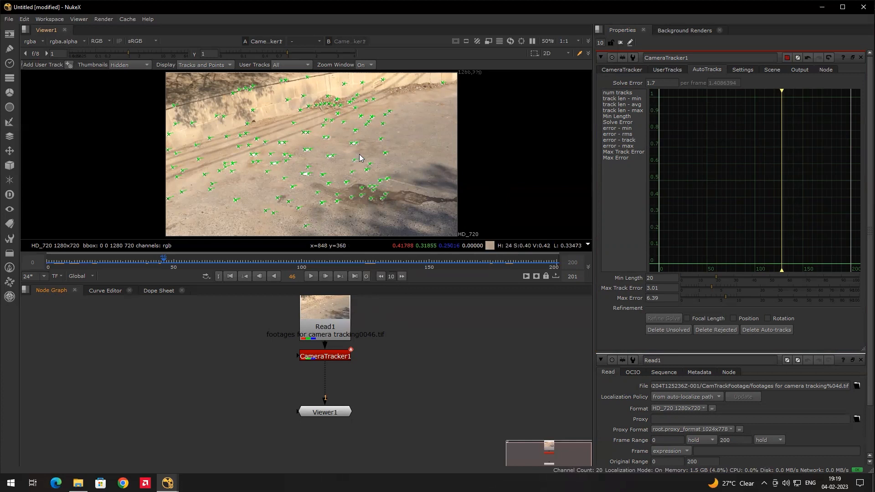
{"action": "left_click", "coordinate": [327, 358]}
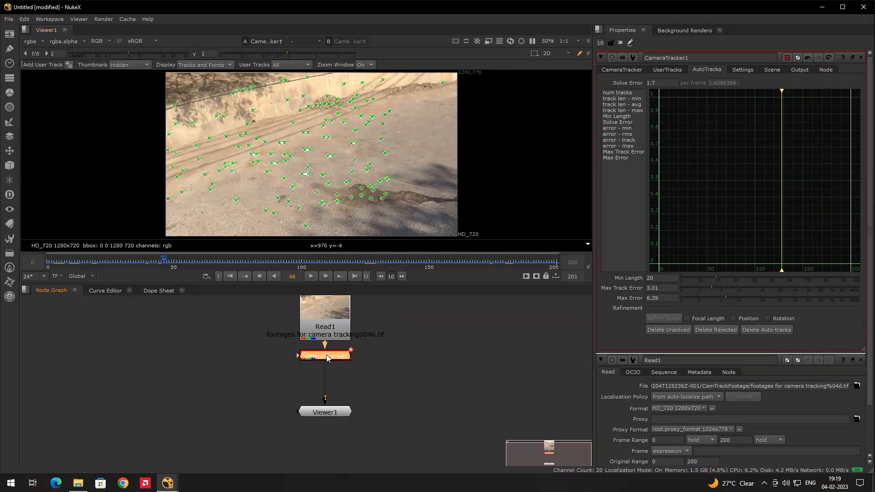
- Export the camera solve from CameraTracker1 as a Scene with linked output
{"action": "left_click", "coordinate": [614, 71]}
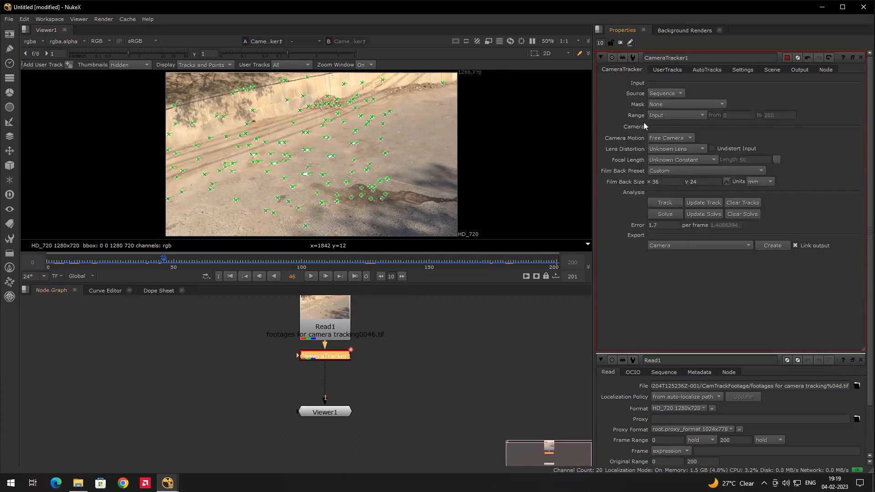
{"action": "left_click", "coordinate": [668, 248]}
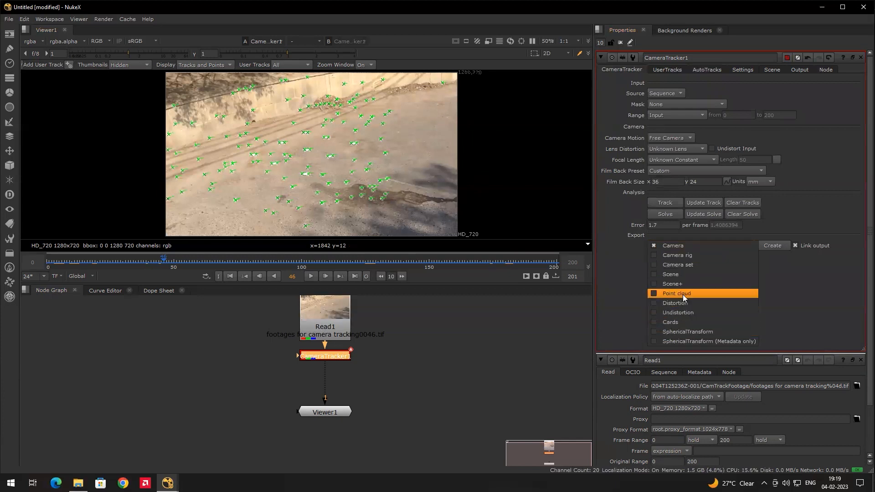
{"action": "left_click", "coordinate": [681, 274]}
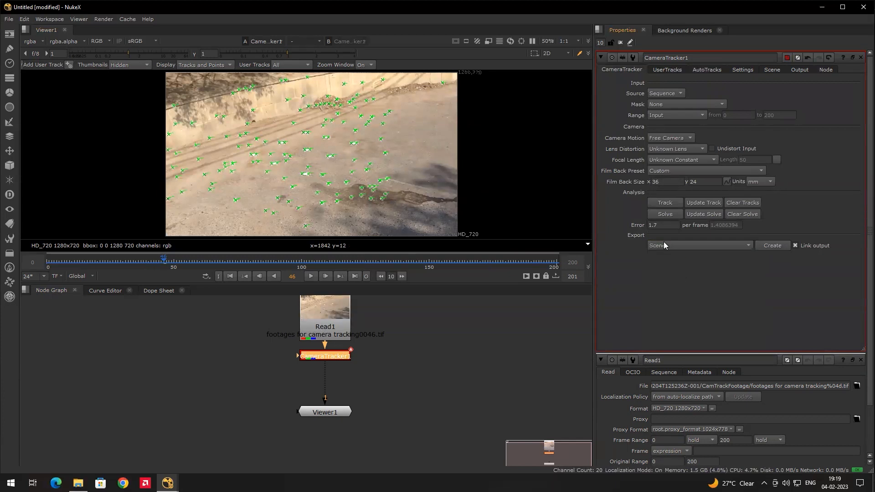
{"action": "left_click", "coordinate": [782, 246]}
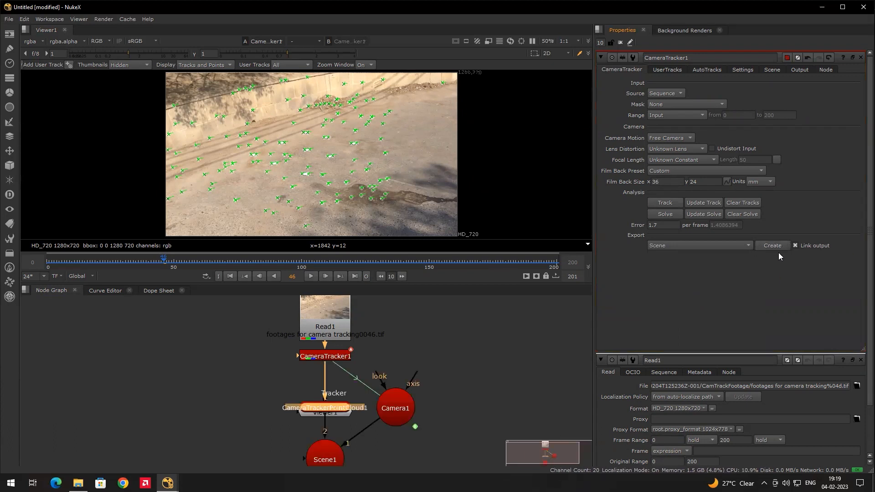
{"action": "left_click", "coordinate": [486, 356]}
{"action": "left_click_drag", "start_coordinate": [445, 366], "coordinate": [389, 333]}
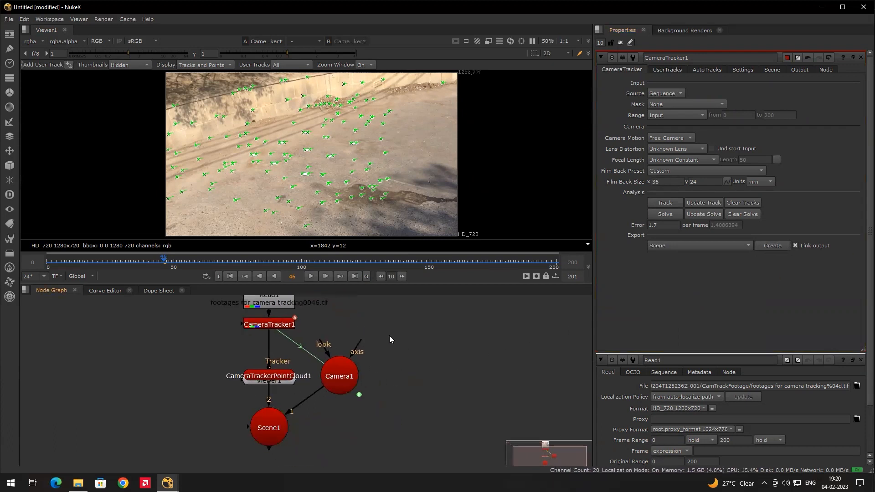
- Arrange the node graph with the Viewer left of the tracker, Camera1 beside the point cloud, and Scene1 aligned below it
{"action": "key", "text": "space"}
{"action": "left_click_drag", "start_coordinate": [338, 374], "coordinate": [395, 277]}
{"action": "scroll", "coordinate": [372, 276], "scroll_direction": "up", "scroll_amount": 3}
{"action": "left_click_drag", "start_coordinate": [323, 281], "coordinate": [98, 272]}
{"action": "left_click_drag", "start_coordinate": [251, 273], "coordinate": [301, 276]}
{"action": "left_click_drag", "start_coordinate": [409, 279], "coordinate": [459, 278]}
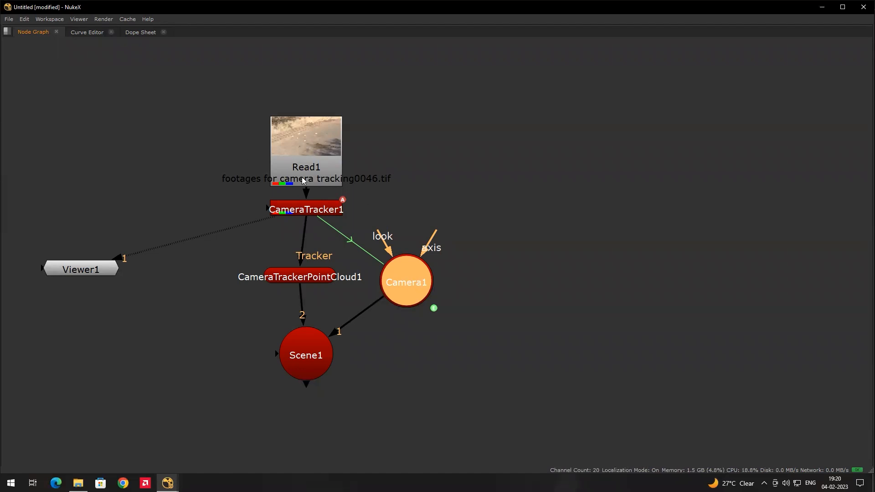
{"action": "left_click", "coordinate": [304, 362]}
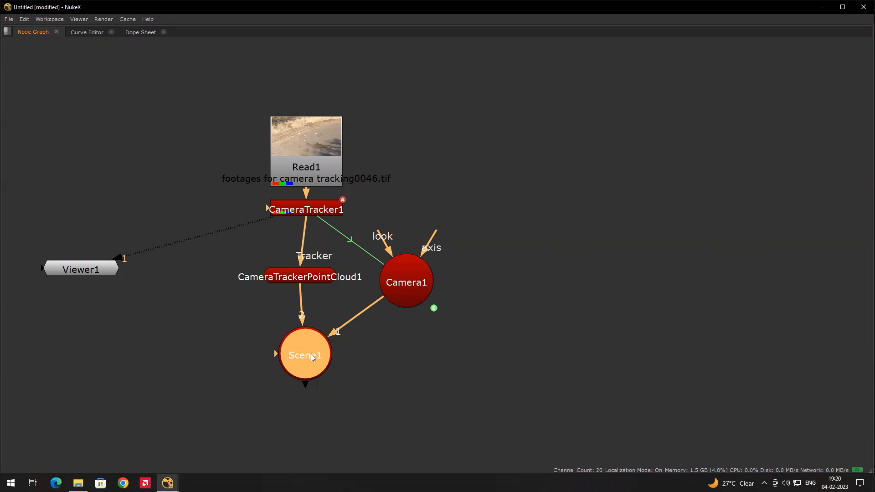
{"action": "left_click_drag", "start_coordinate": [300, 279], "coordinate": [300, 277]}
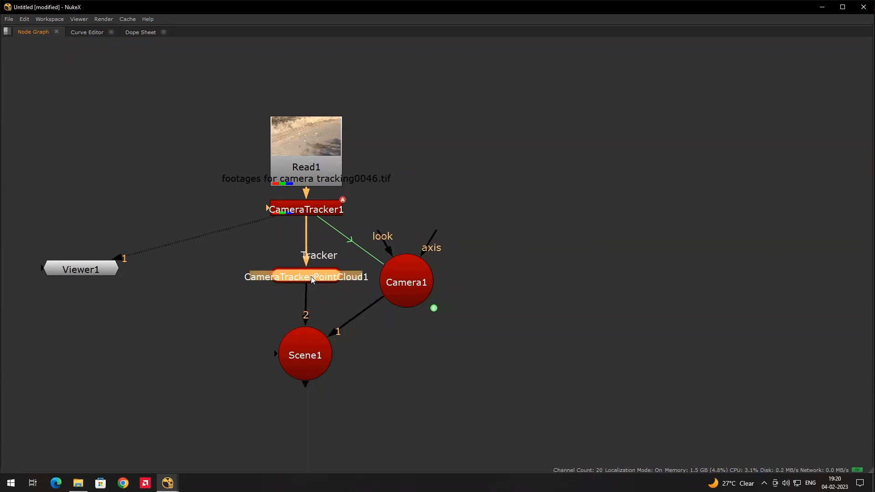
- Connect the Viewer to Scene1 and show the solved camera and point cloud in the 3D view
{"action": "key", "text": "space"}
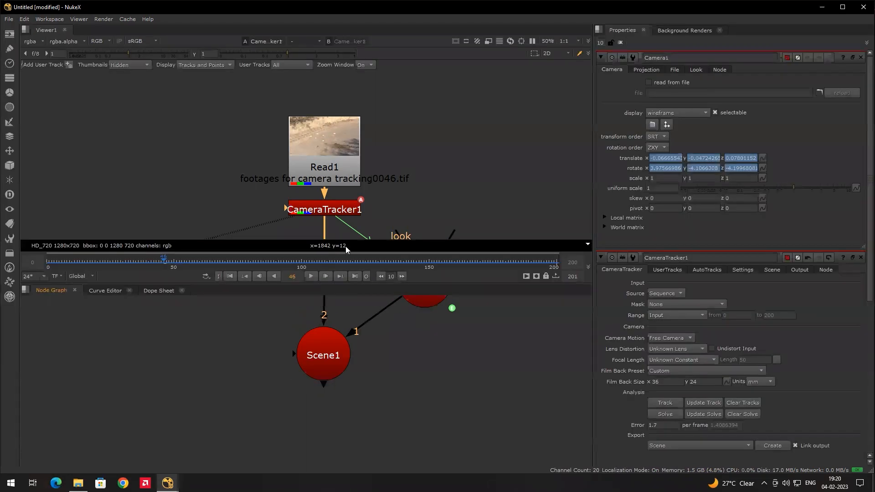
{"action": "key", "text": "Tab"}
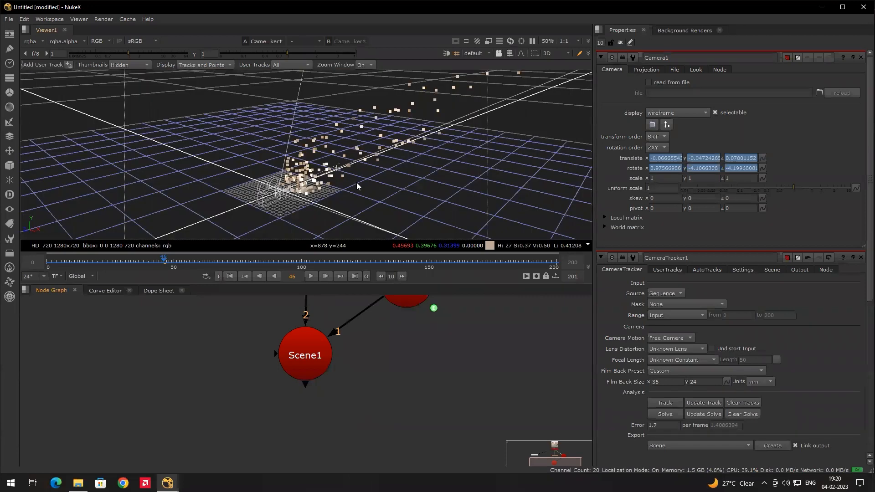
{"action": "key", "text": "space"}
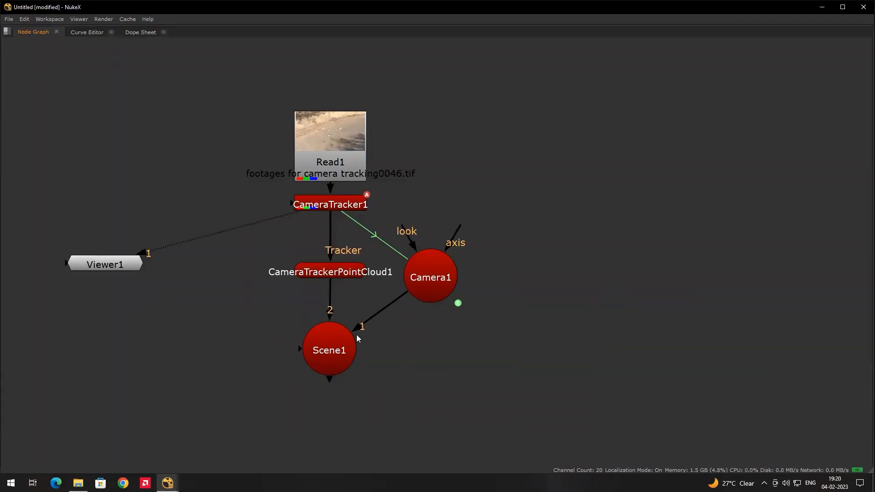
{"action": "left_click", "coordinate": [332, 346]}
{"action": "key", "text": "1"}
{"action": "key", "text": "space"}
{"action": "scroll", "coordinate": [381, 175], "scroll_direction": "up", "scroll_amount": 2}
{"action": "scroll", "coordinate": [338, 181], "scroll_direction": "up", "scroll_amount": 2}
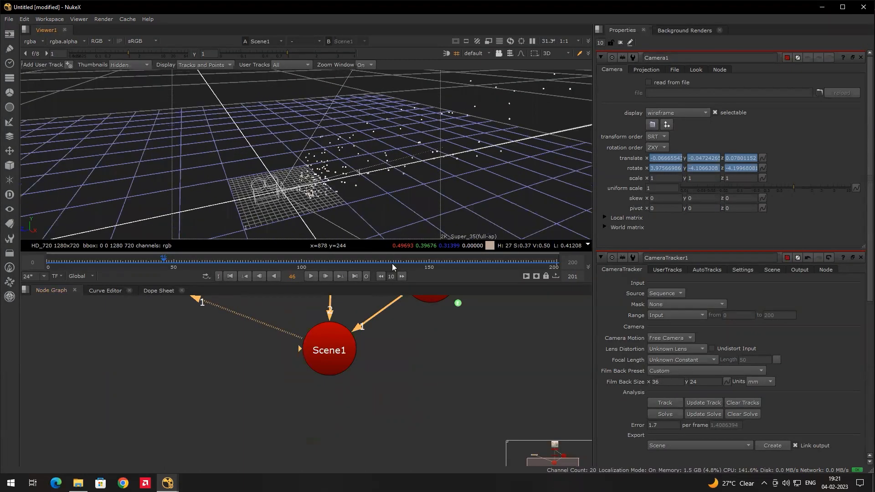
{"action": "key", "text": "space"}
{"action": "left_click_drag", "start_coordinate": [380, 227], "coordinate": [359, 296]}
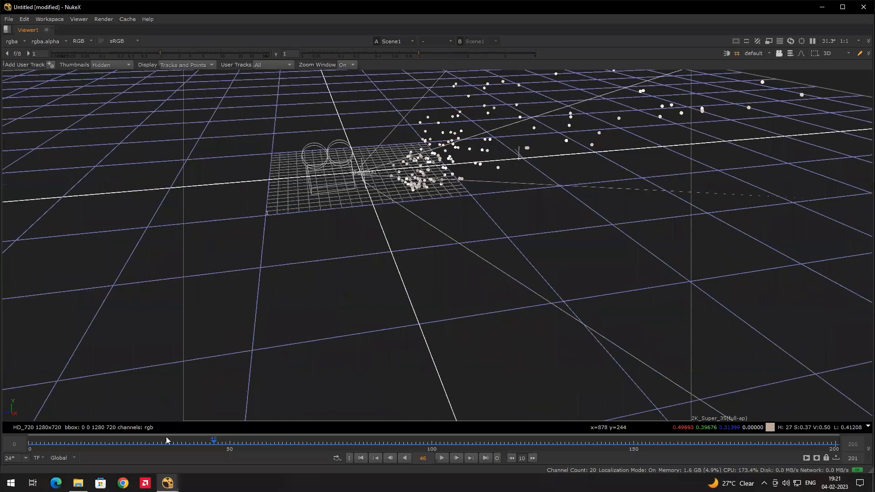
- Play the camera animation from the beginning of the timeline and inspect its motion around the point cloud from several angles
{"action": "left_click_drag", "start_coordinate": [64, 446], "coordinate": [7, 448]}
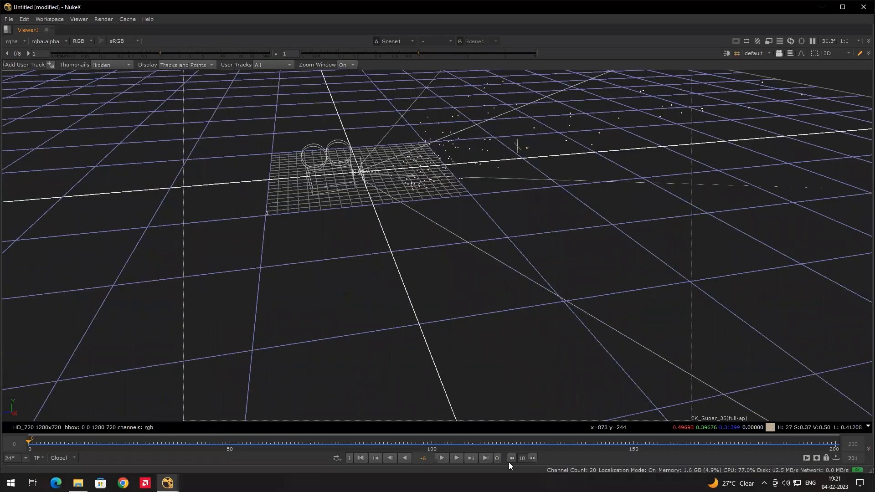
{"action": "left_click", "coordinate": [440, 457]}
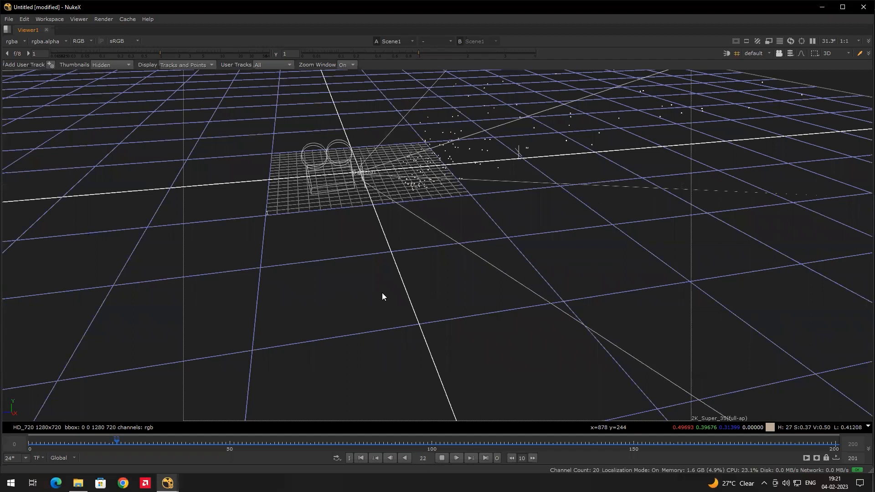
{"action": "left_click_drag", "start_coordinate": [349, 257], "coordinate": [452, 233]}
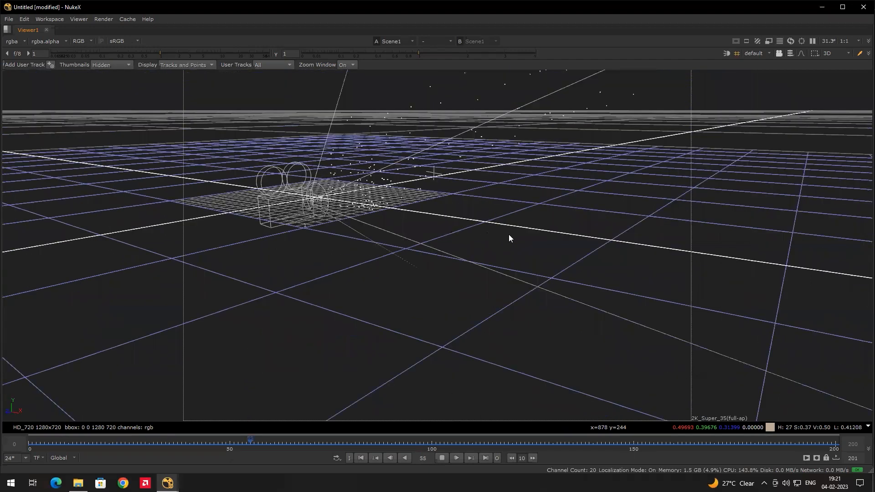
{"action": "left_click_drag", "start_coordinate": [508, 235], "coordinate": [517, 241]}
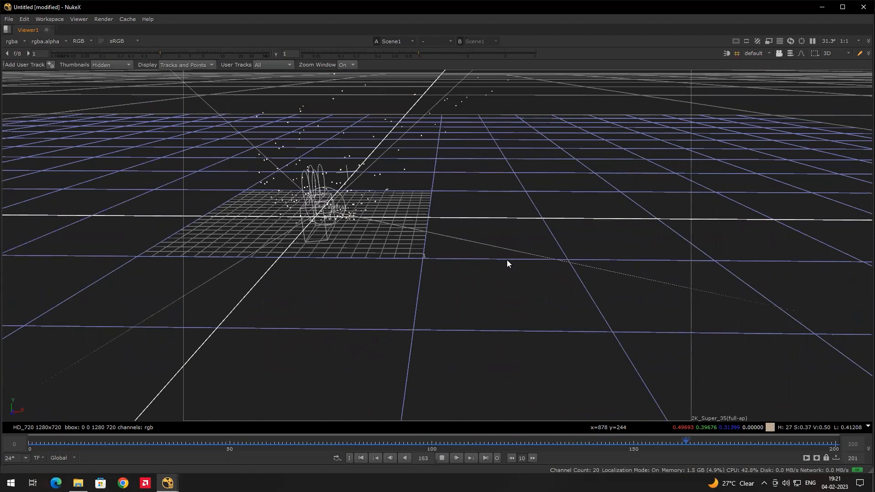
{"action": "left_click", "coordinate": [440, 458]}
{"action": "key", "text": "space"}
{"action": "left_click_drag", "start_coordinate": [334, 200], "coordinate": [323, 195]}
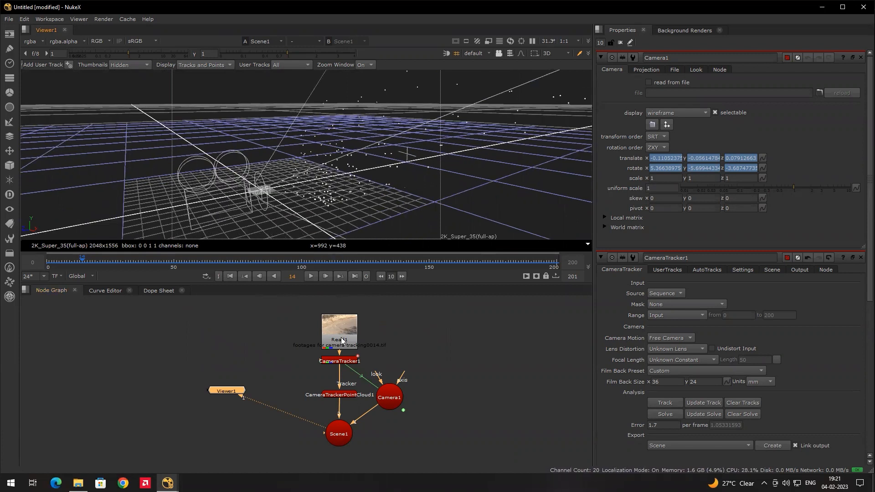
- Display the CameraTracker1 output in the Viewer and examine the tracks on the road surface at frame 14
{"action": "left_click", "coordinate": [340, 360]}
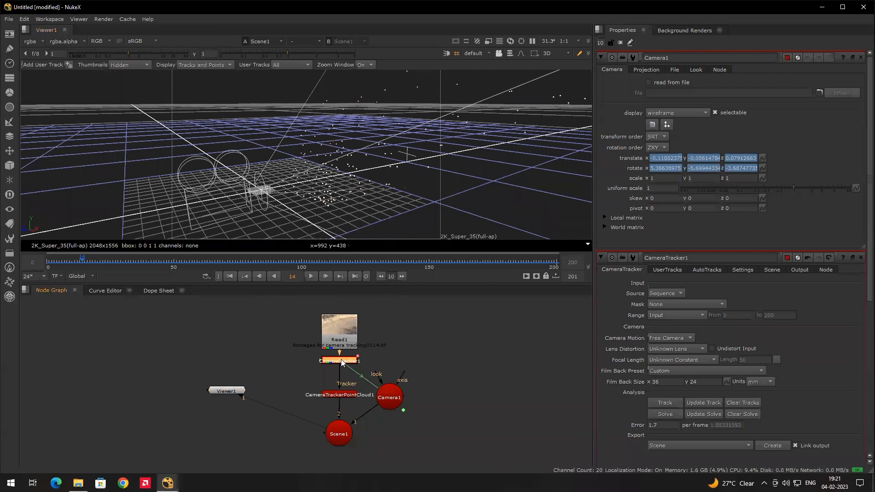
{"action": "key", "text": "1"}
{"action": "scroll", "coordinate": [304, 148], "scroll_direction": "up", "scroll_amount": 2}
{"action": "scroll", "coordinate": [304, 148], "scroll_direction": "down", "scroll_amount": 1}
{"action": "left_click_drag", "start_coordinate": [305, 146], "coordinate": [310, 151]}
{"action": "left_click_drag", "start_coordinate": [209, 136], "coordinate": [219, 146]}
{"action": "left_click_drag", "start_coordinate": [364, 121], "coordinate": [387, 139]}
{"action": "left_click_drag", "start_coordinate": [279, 102], "coordinate": [311, 124]}
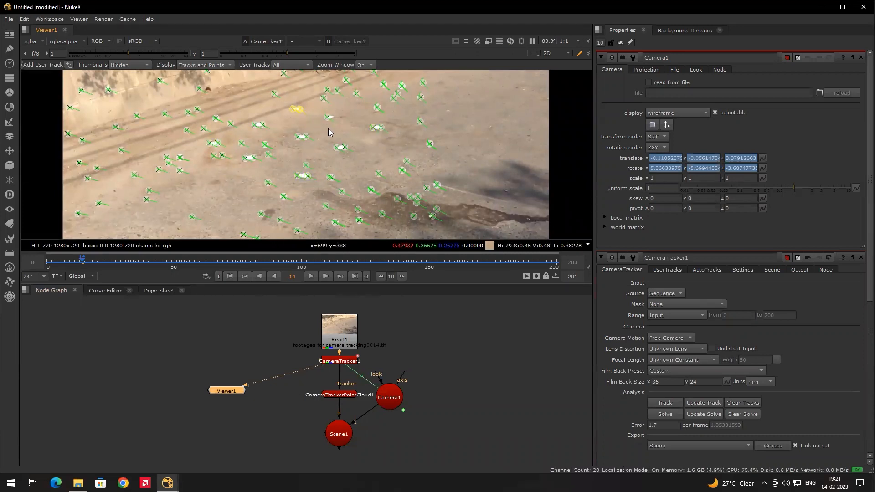
{"action": "scroll", "coordinate": [321, 135], "scroll_direction": "down", "scroll_amount": 4}
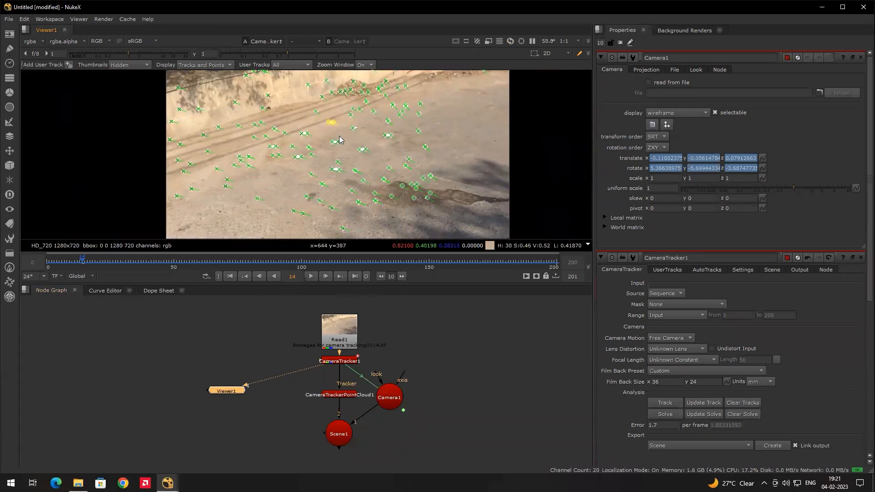
{"action": "left_click_drag", "start_coordinate": [370, 134], "coordinate": [382, 148]}
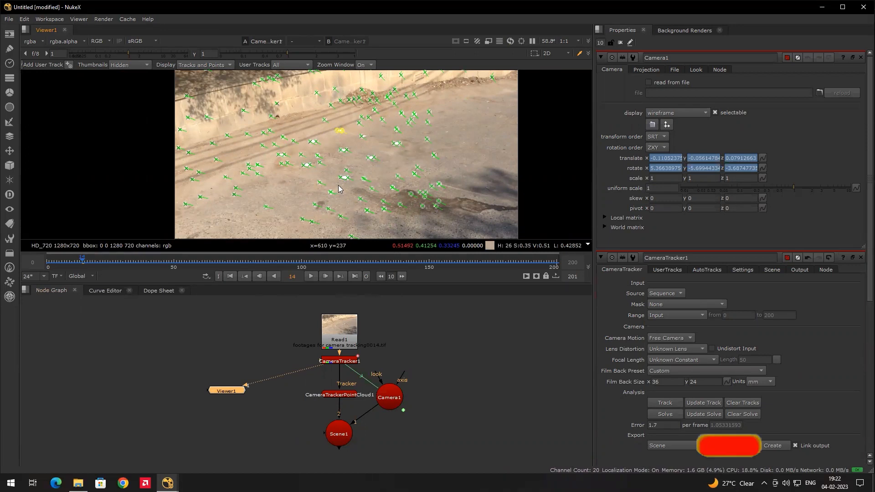
- Select the tracks spread across the middle of the road surface and set the ground plane to them
{"action": "scroll", "coordinate": [335, 190], "scroll_direction": "up", "scroll_amount": 3}
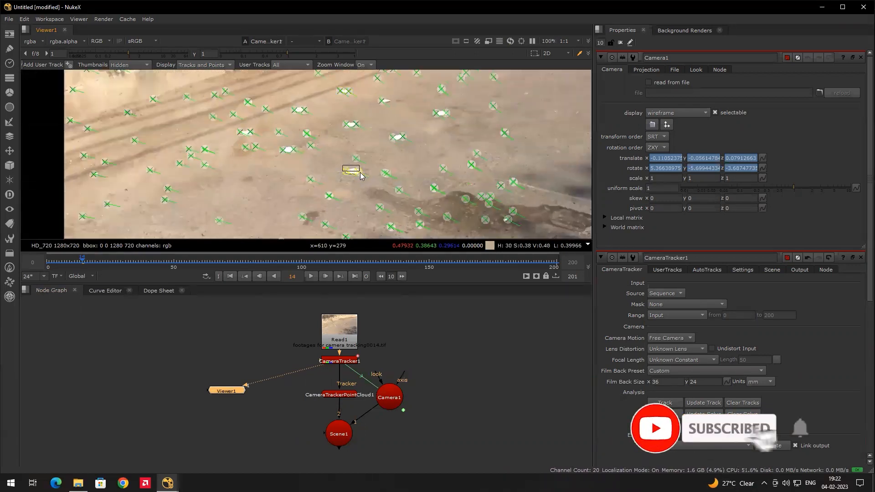
{"action": "left_click", "coordinate": [246, 132], "text": "shift"}
{"action": "left_click", "coordinate": [288, 149], "text": "shift"}
{"action": "left_click", "coordinate": [299, 110], "text": "shift"}
{"action": "left_click", "coordinate": [351, 123], "text": "shift"}
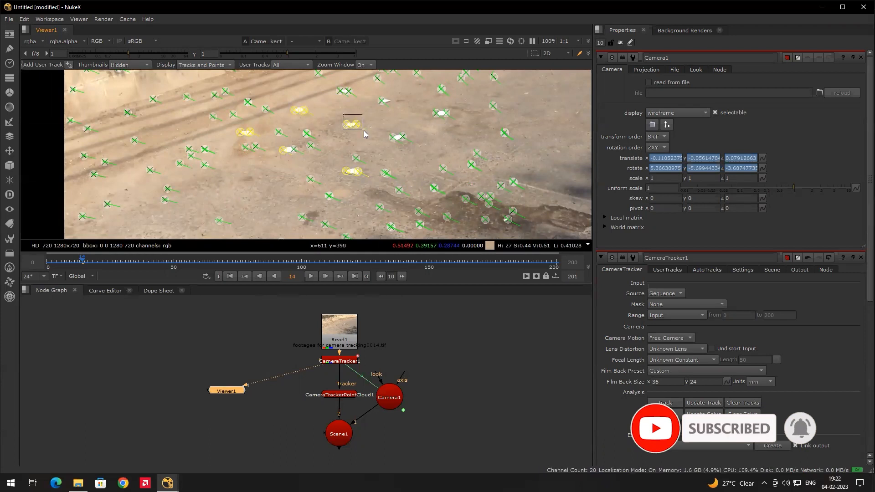
{"action": "left_click_drag", "start_coordinate": [381, 120], "coordinate": [414, 150]}
{"action": "left_click_drag", "start_coordinate": [425, 103], "coordinate": [457, 125]}
{"action": "left_click_drag", "start_coordinate": [370, 93], "coordinate": [397, 117]}
{"action": "left_click_drag", "start_coordinate": [335, 82], "coordinate": [362, 104]}
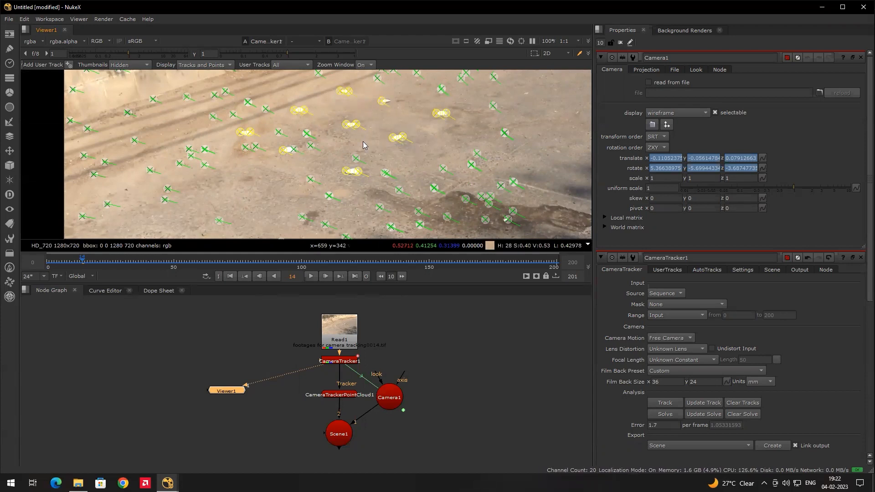
{"action": "right_click", "coordinate": [359, 175]}
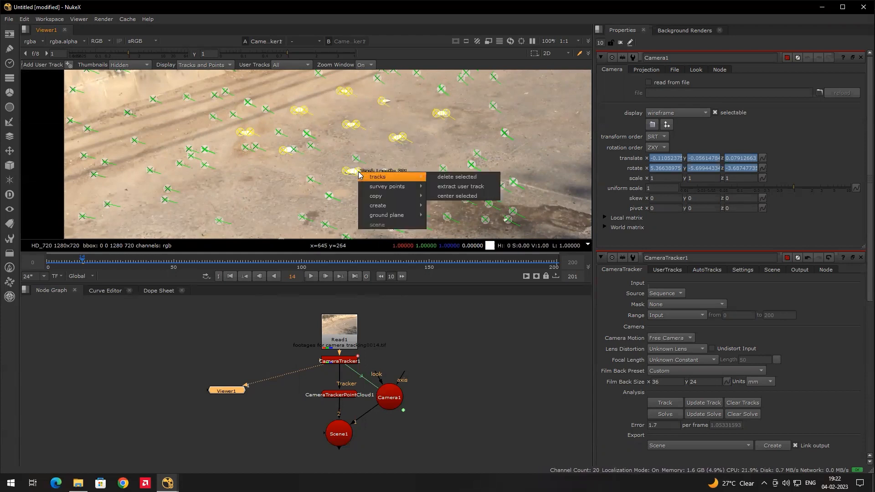
{"action": "mouse_move", "coordinate": [393, 216]}
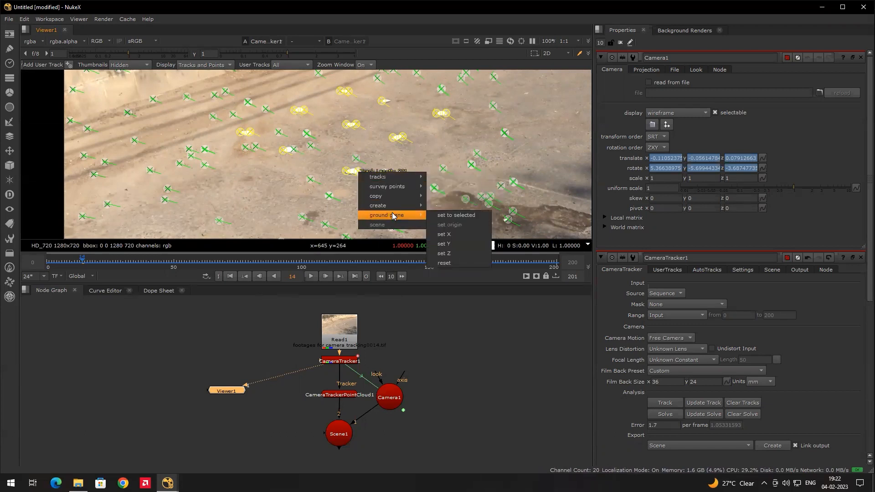
{"action": "left_click", "coordinate": [456, 215]}
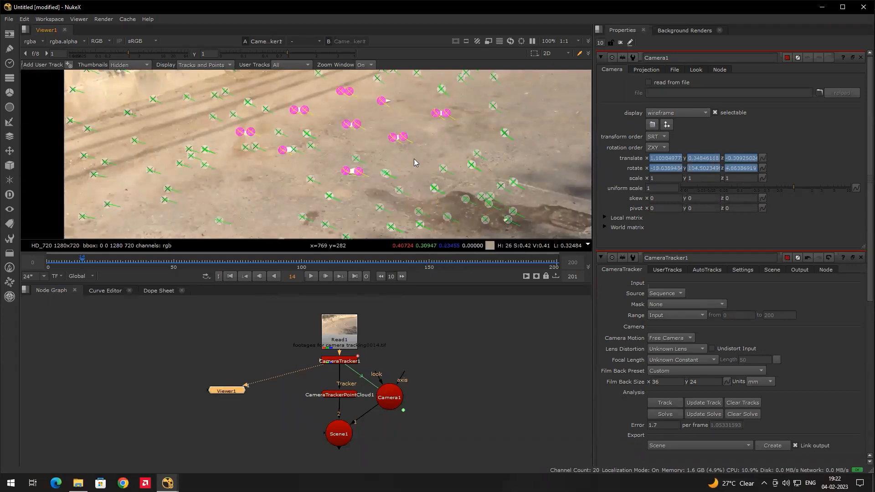
- Inspect the realigned point cloud and camera against the grid in 3D and return to the 2D footage
{"action": "scroll", "coordinate": [387, 131], "scroll_direction": "down", "scroll_amount": 2}
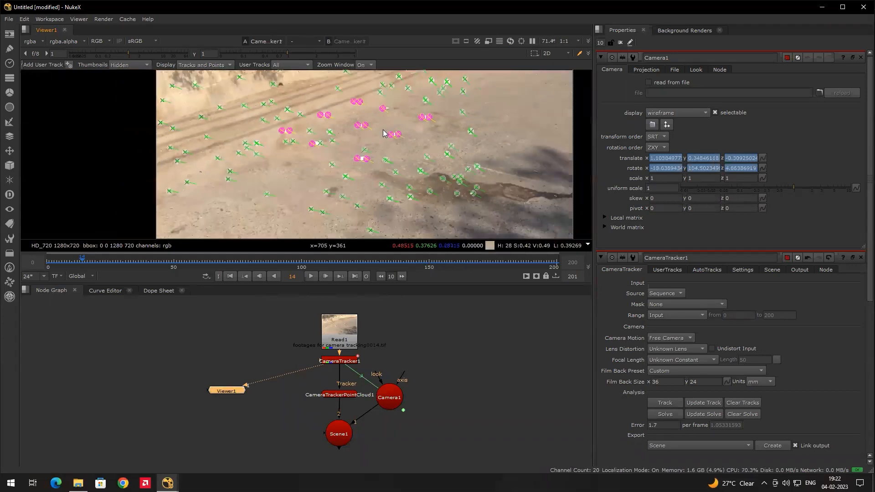
{"action": "key", "text": "Tab"}
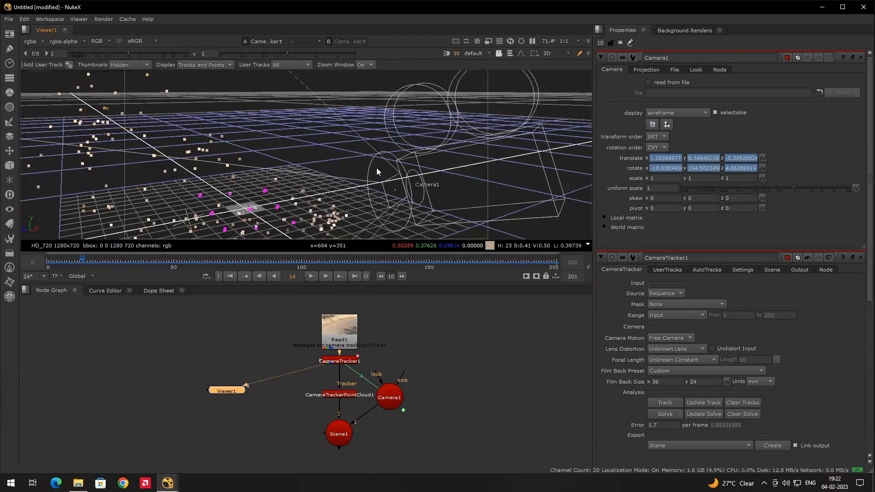
{"action": "left_click_drag", "start_coordinate": [300, 167], "coordinate": [271, 180]}
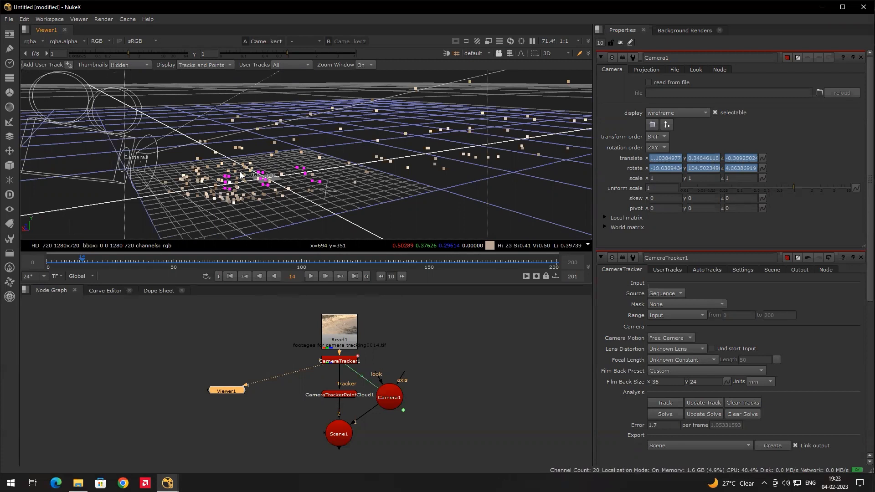
{"action": "key", "text": "Tab"}
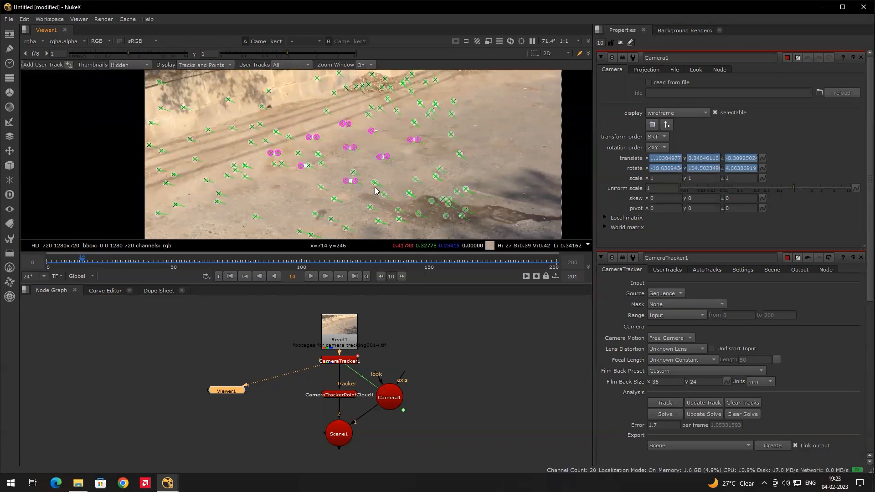
- Create a card at one of the ground-plane tracks in the middle of the road
{"action": "mouse_move", "coordinate": [355, 183]}
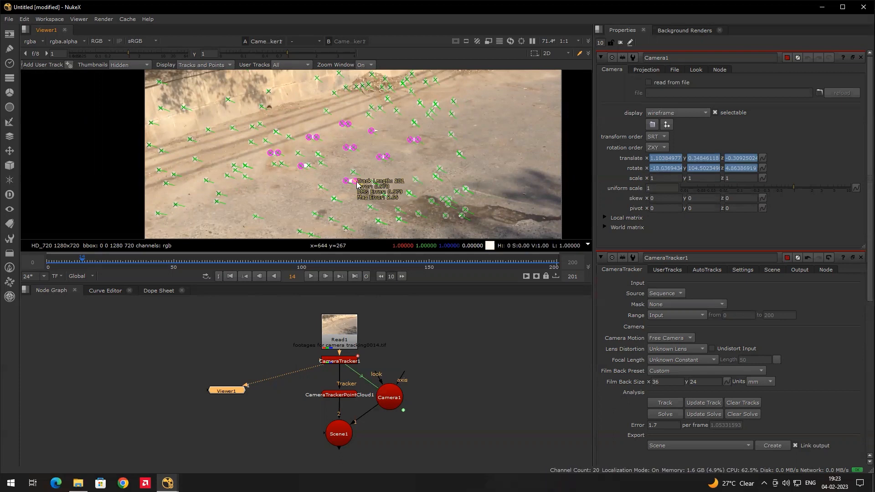
{"action": "right_click", "coordinate": [354, 151]}
{"action": "mouse_move", "coordinate": [375, 173]}
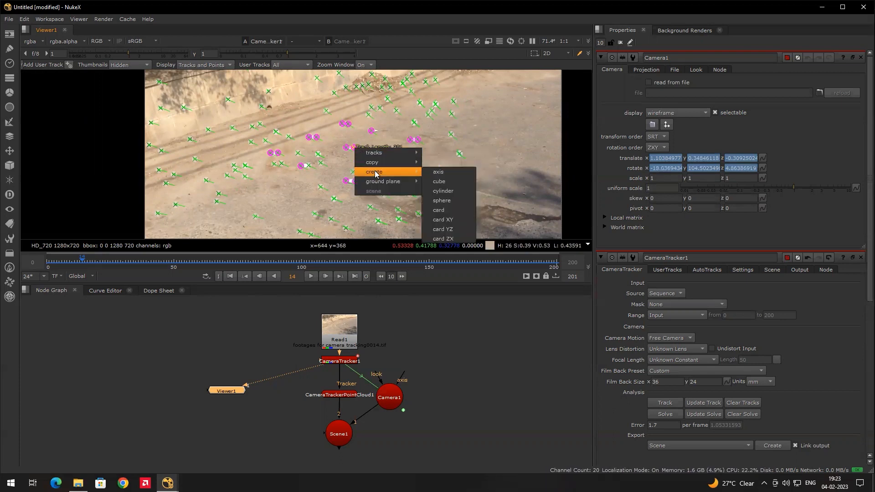
{"action": "left_click", "coordinate": [444, 206]}
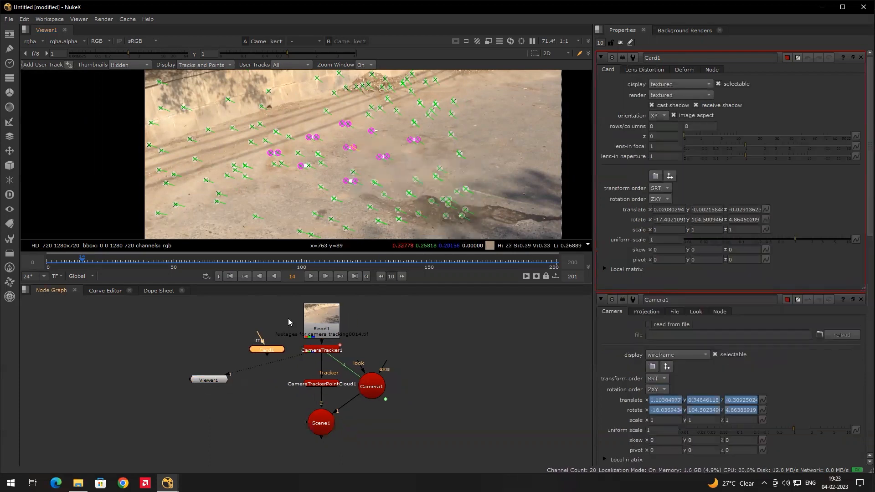
- Connect Card1 to Scene1 and place the card node to the side of Camera1, level with the scene
{"action": "key", "text": "space"}
{"action": "scroll", "coordinate": [285, 307], "scroll_direction": "up", "scroll_amount": 4}
{"action": "left_click_drag", "start_coordinate": [276, 291], "coordinate": [315, 376]}
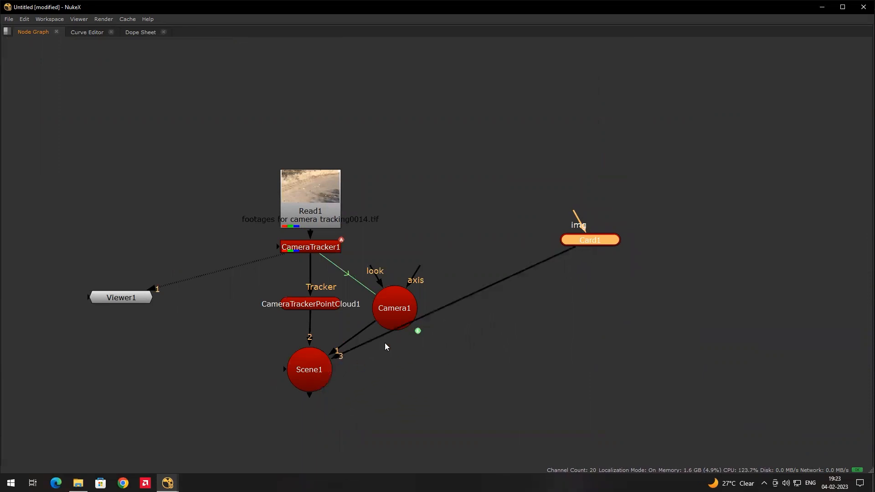
{"action": "left_click_drag", "start_coordinate": [614, 240], "coordinate": [579, 341]}
{"action": "key", "text": "space"}
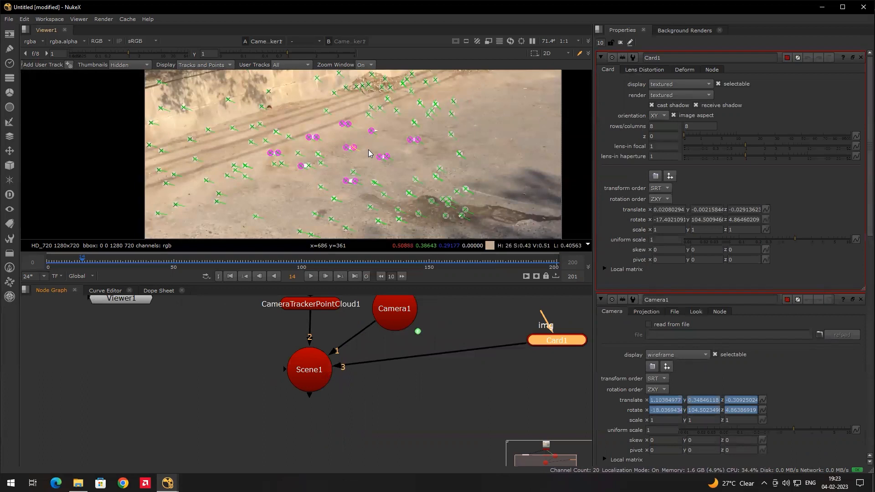
- Show the card in the 3D view and set its rotation to 0 on the X, Y and Z axes
{"action": "key", "text": "Tab"}
{"action": "left_click_drag", "start_coordinate": [360, 165], "coordinate": [297, 169]}
{"action": "left_click_drag", "start_coordinate": [305, 134], "coordinate": [308, 174]}
{"action": "left_click_drag", "start_coordinate": [429, 184], "coordinate": [424, 184]}
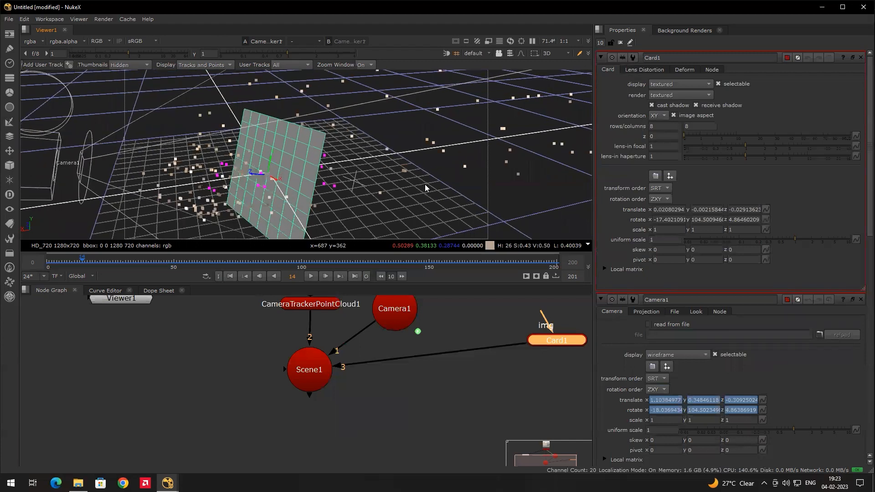
{"action": "left_click_drag", "start_coordinate": [527, 350], "coordinate": [406, 370]}
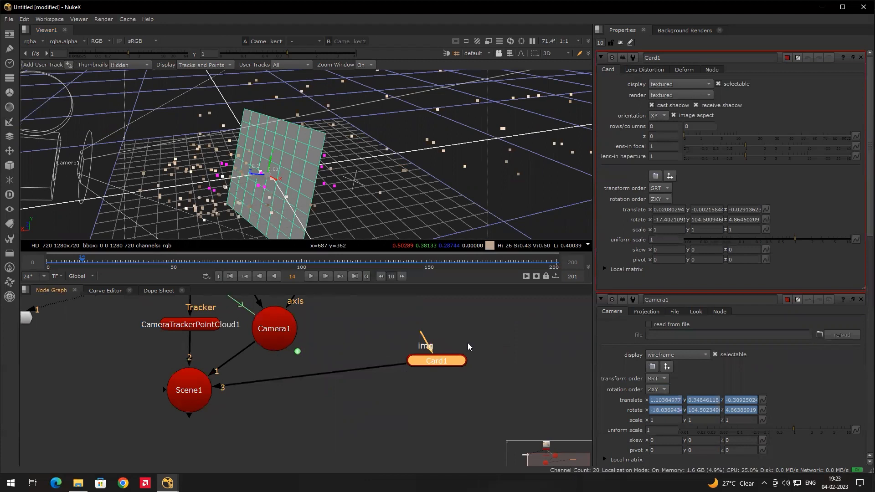
{"action": "double_click", "coordinate": [666, 220]}
{"action": "type", "text": "0"}
{"action": "key", "text": "Tab"}
{"action": "type", "text": "0"}
{"action": "key", "text": "Tab"}
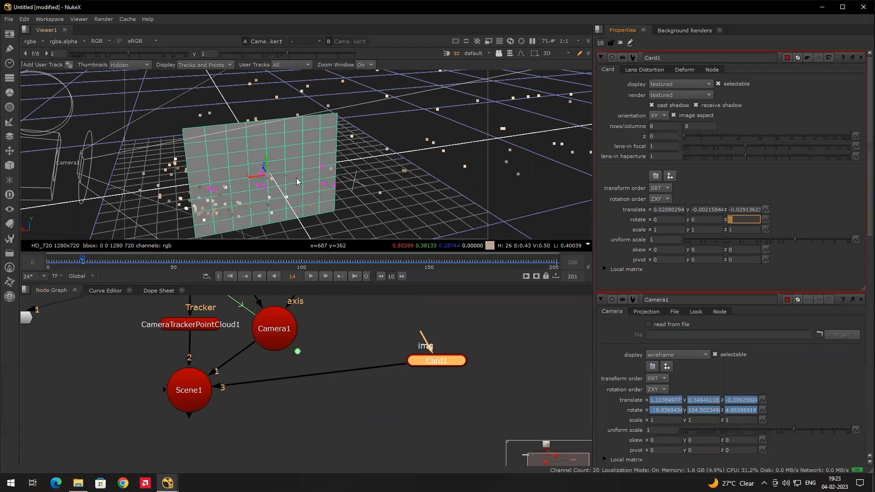
- Set Card1's X rotation to 90 so that it lies flat on the ground grid
{"action": "left_click", "coordinate": [656, 220]}
{"action": "type", "text": "90"}
{"action": "key", "text": "Return"}
{"action": "left_click_drag", "start_coordinate": [371, 180], "coordinate": [325, 175]}
{"action": "scroll", "coordinate": [272, 139], "scroll_direction": "up", "scroll_amount": 2}
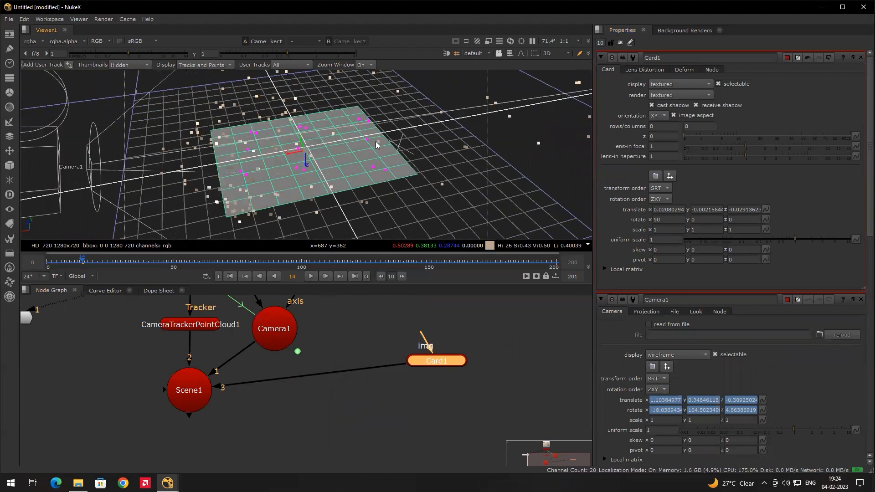
{"action": "mouse_move", "coordinate": [321, 167]}
{"action": "left_mouse_down"}
{"action": "mouse_move", "coordinate": [321, 175]}
{"action": "mouse_move", "coordinate": [328, 168]}
{"action": "left_mouse_up"}
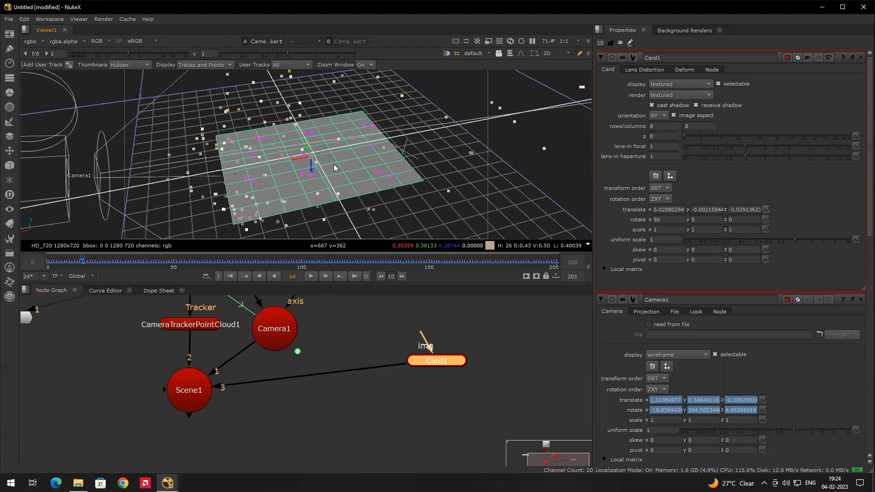
{"action": "scroll", "coordinate": [329, 168], "scroll_direction": "up", "scroll_amount": 2}
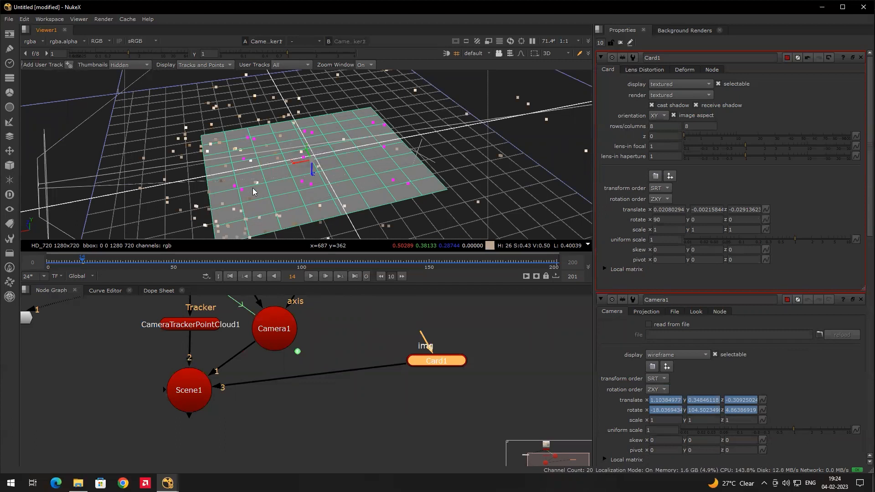
{"action": "left_click_drag", "start_coordinate": [431, 355], "coordinate": [395, 365]}
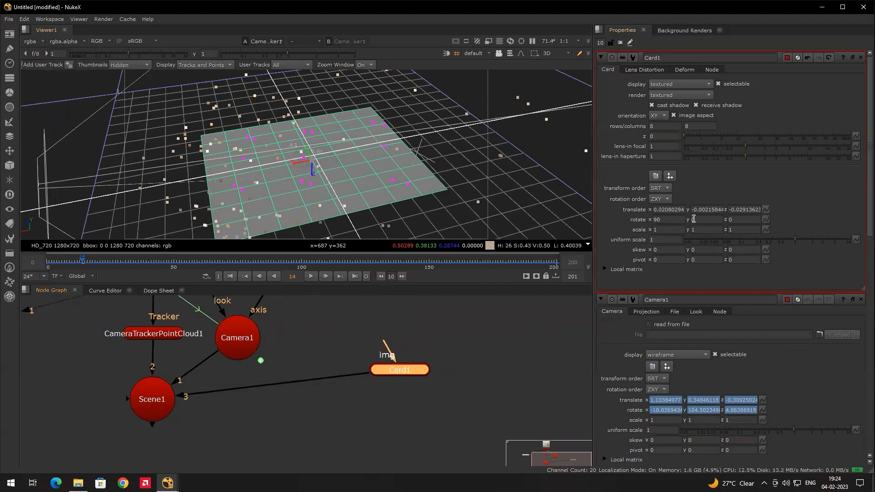
- Set Card1's Z rotation to 19 to turn the card within the ground plane
{"action": "left_click", "coordinate": [743, 219]}
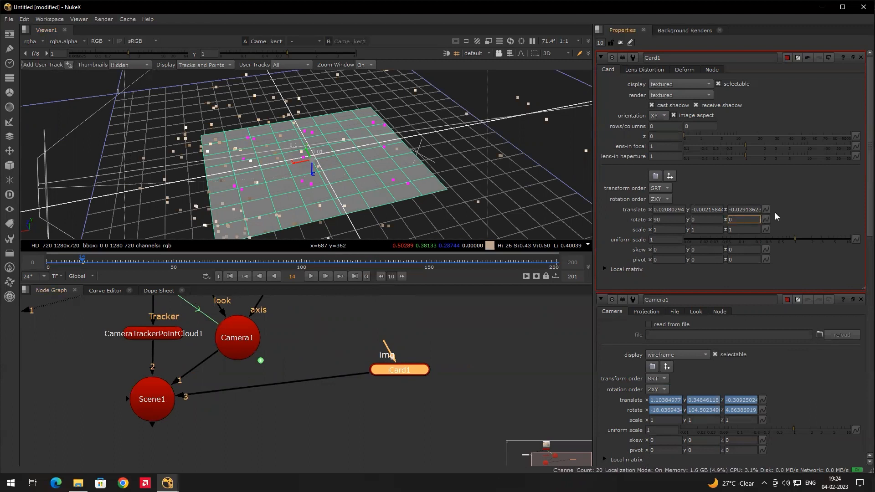
{"action": "key", "text": "Down"}
{"action": "key", "text": "Down"}
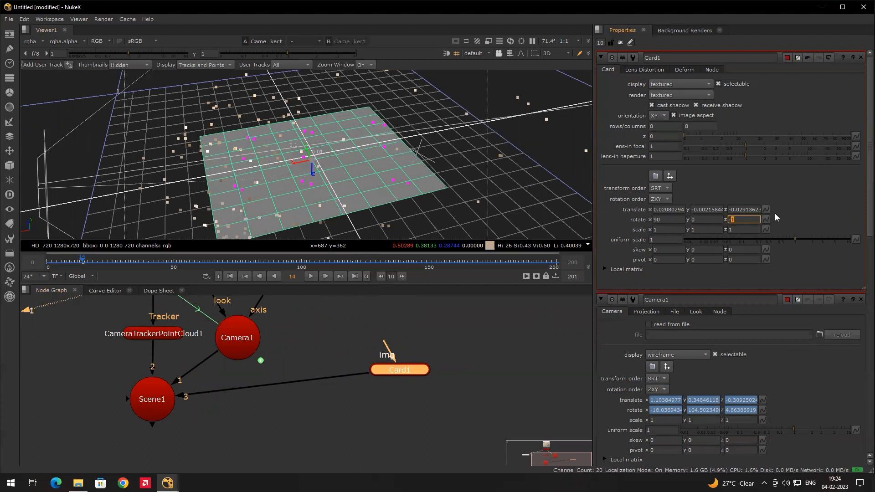
{"action": "key", "text": "Up"}
{"action": "key", "text": "Up"}
{"action": "key", "text": "Up"}
{"action": "key", "text": "Up"}
{"action": "key", "text": "Up"}
{"action": "key", "text": "Up"}
{"action": "key", "text": "Up"}
{"action": "key", "text": "Up"}
{"action": "key", "text": "Up"}
{"action": "key", "text": "Up"}
{"action": "key", "text": "Up"}
{"action": "key", "text": "Up"}
{"action": "key", "text": "Up"}
{"action": "key", "text": "Up"}
{"action": "key", "text": "Up"}
{"action": "key", "text": "Up"}
{"action": "key", "text": "Up"}
{"action": "key", "text": "Up"}
{"action": "key", "text": "Up"}
{"action": "key", "text": "Up"}
{"action": "key", "text": "Up"}
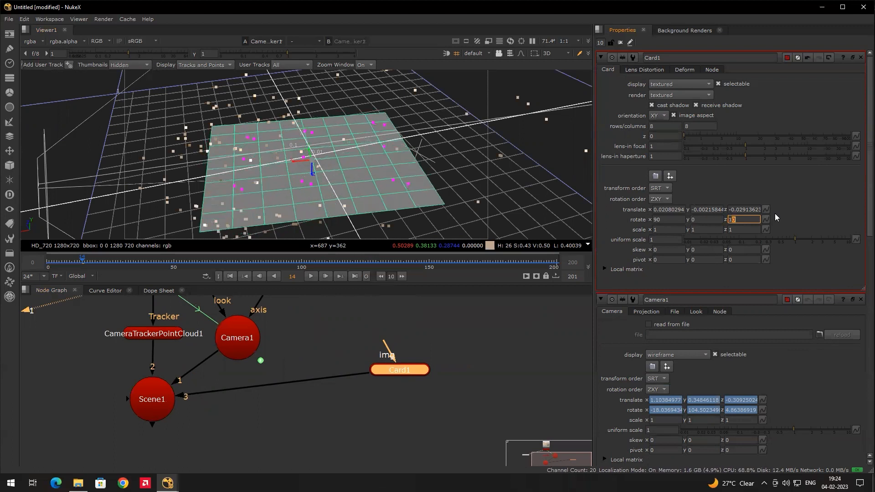
- Examine the card's alignment with the ground-plane points, the grid and the camera from several 3D angles
{"action": "left_click_drag", "start_coordinate": [474, 157], "coordinate": [387, 170]}
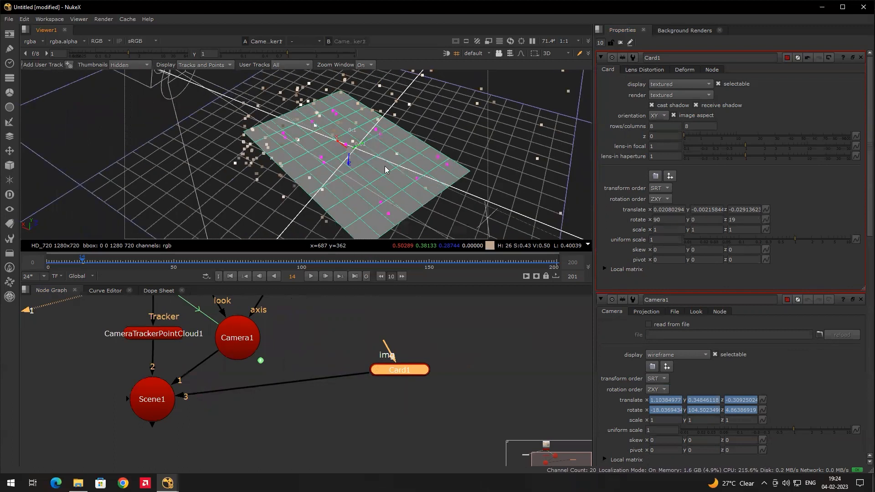
{"action": "left_click_drag", "start_coordinate": [315, 182], "coordinate": [342, 155]}
{"action": "left_click_drag", "start_coordinate": [259, 145], "coordinate": [351, 147]}
{"action": "left_click_drag", "start_coordinate": [405, 177], "coordinate": [534, 124]}
{"action": "left_click_drag", "start_coordinate": [352, 145], "coordinate": [357, 173]}
{"action": "scroll", "coordinate": [357, 173], "scroll_direction": "down", "scroll_amount": 2}
{"action": "scroll", "coordinate": [356, 173], "scroll_direction": "up", "scroll_amount": 4}
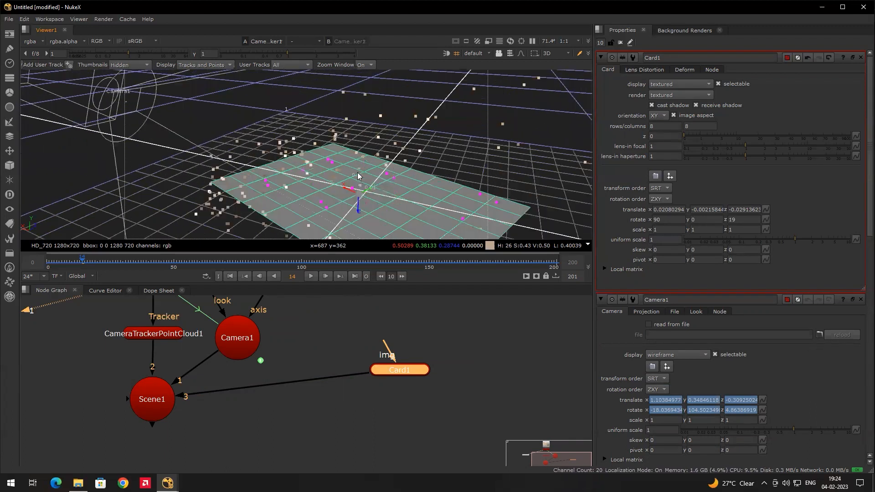
{"action": "scroll", "coordinate": [356, 172], "scroll_direction": "down", "scroll_amount": 3}
{"action": "scroll", "coordinate": [343, 165], "scroll_direction": "up", "scroll_amount": 3}
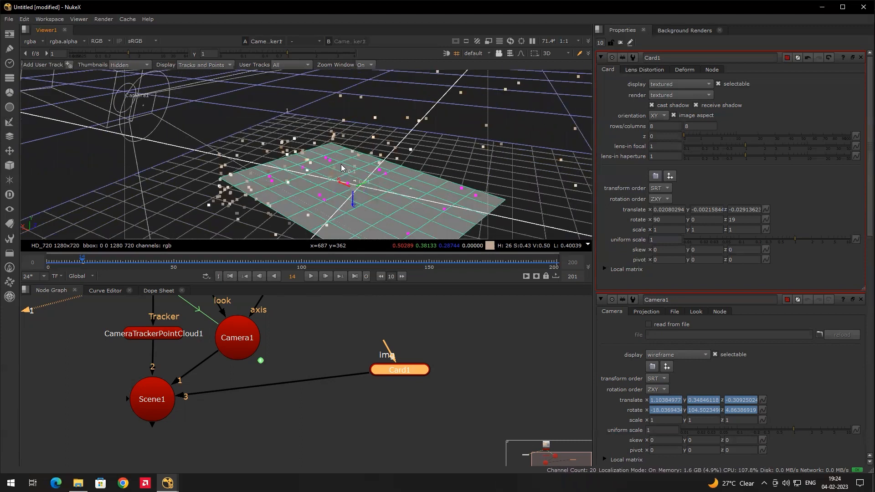
{"action": "left_click_drag", "start_coordinate": [349, 165], "coordinate": [369, 176]}
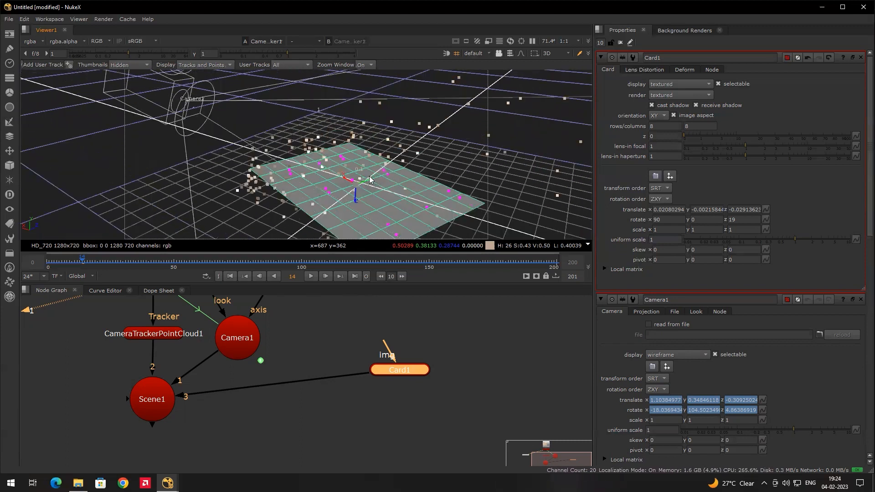
{"action": "left_click_drag", "start_coordinate": [287, 183], "coordinate": [353, 172]}
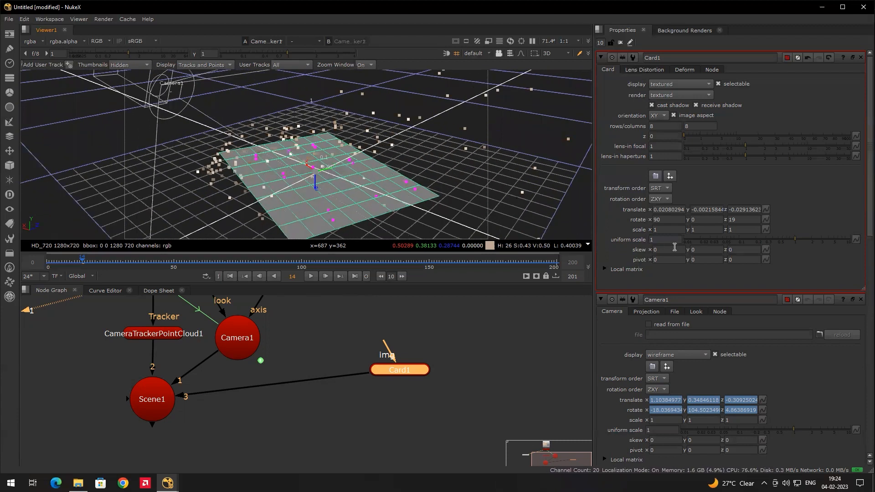
- Set Card1's Y scale to 0.8 and its Z rotation to 11
{"action": "left_click_drag", "start_coordinate": [424, 196], "coordinate": [387, 204]}
{"action": "left_click", "coordinate": [702, 230]}
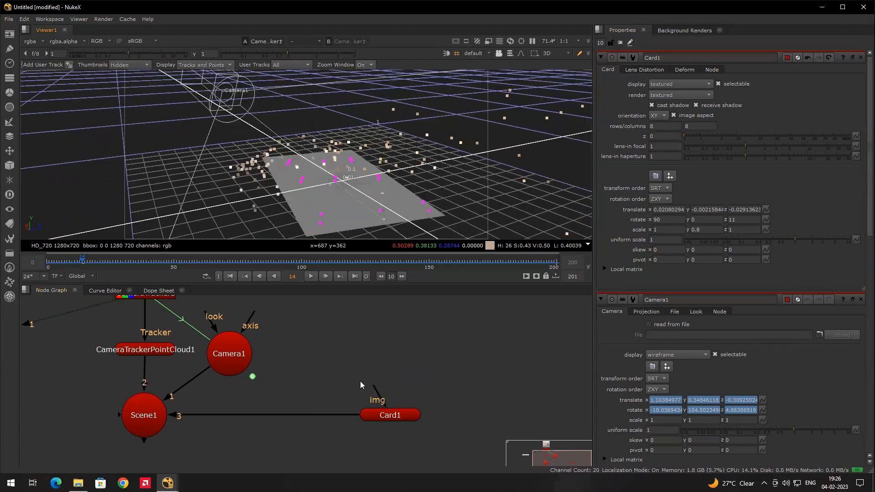
- Display Scene1 in the Viewer, check it in the 2D and 3D views, and select the card in 3D
{"action": "left_click_drag", "start_coordinate": [242, 399], "coordinate": [304, 396]}
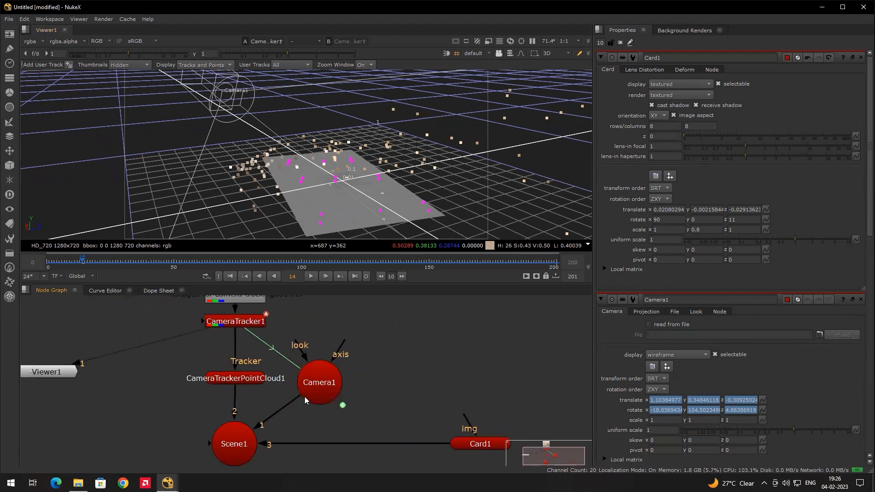
{"action": "left_click", "coordinate": [241, 441]}
{"action": "key", "text": "1"}
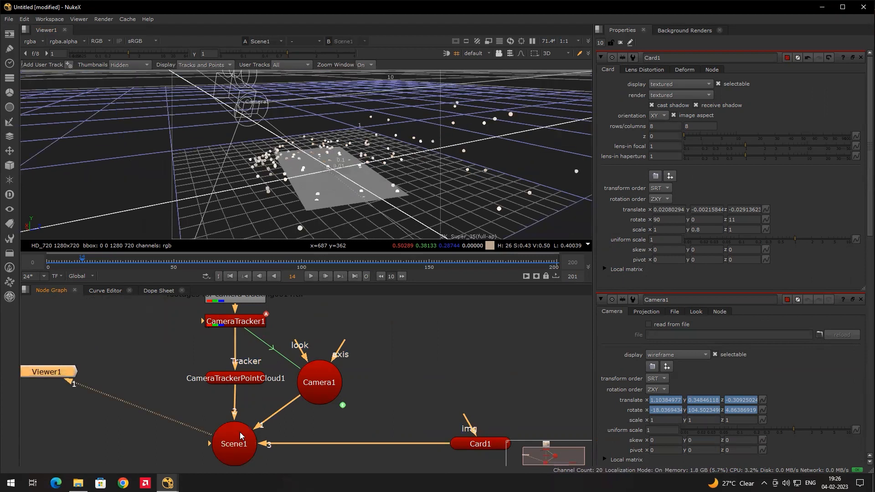
{"action": "key", "text": "Tab"}
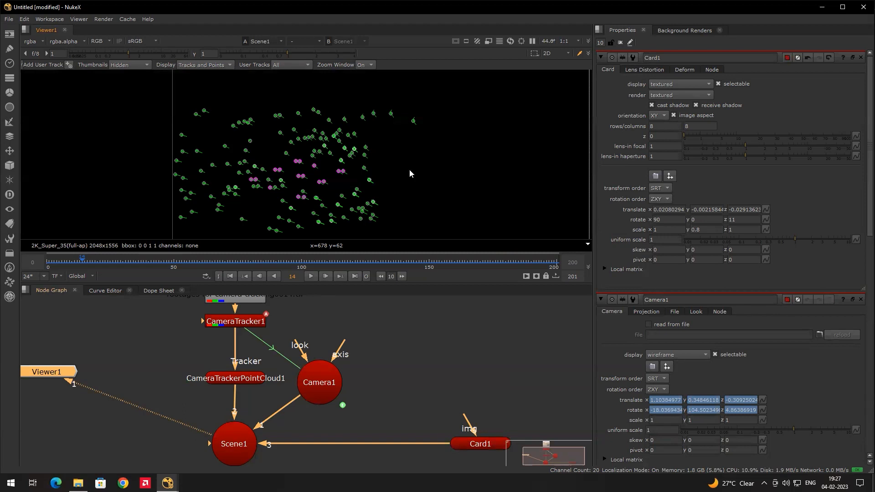
{"action": "key", "text": "Tab"}
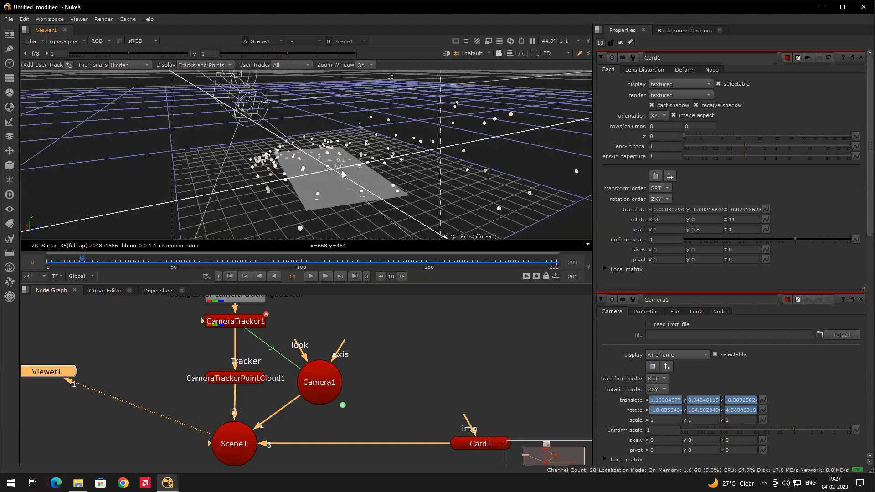
{"action": "left_click", "coordinate": [341, 190]}
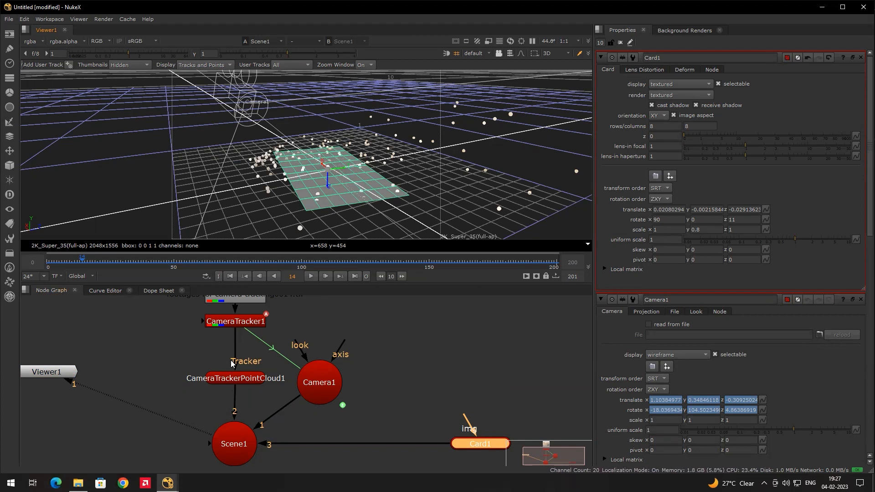
- Add an unconnected ScanlineRender node in the empty space below Scene1
{"action": "left_click_drag", "start_coordinate": [274, 388], "coordinate": [273, 308]}
{"action": "left_click", "coordinate": [215, 430]}
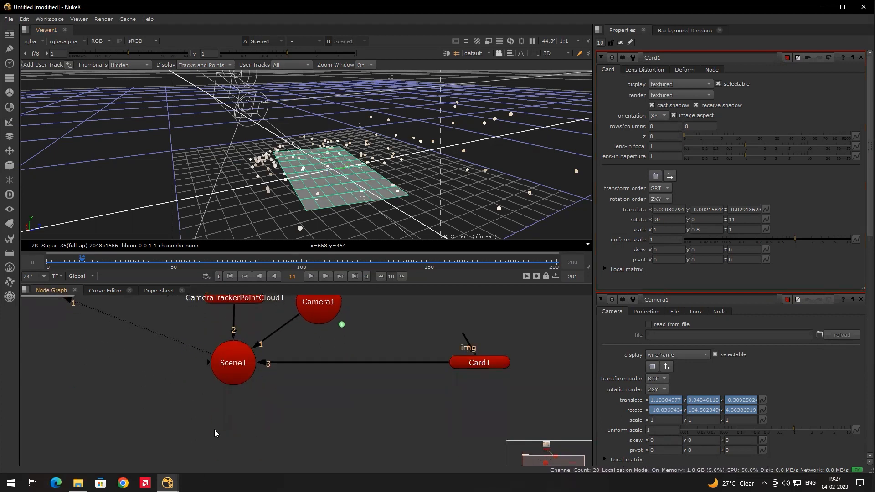
{"action": "key", "text": "Tab"}
{"action": "type", "text": "sca"}
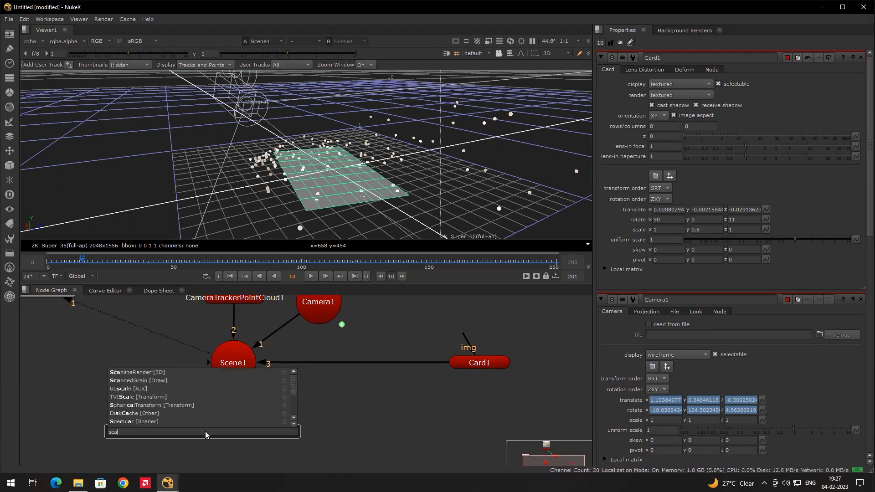
{"action": "type", "text": "n"}
{"action": "key", "text": "Down"}
{"action": "key", "text": "Return"}
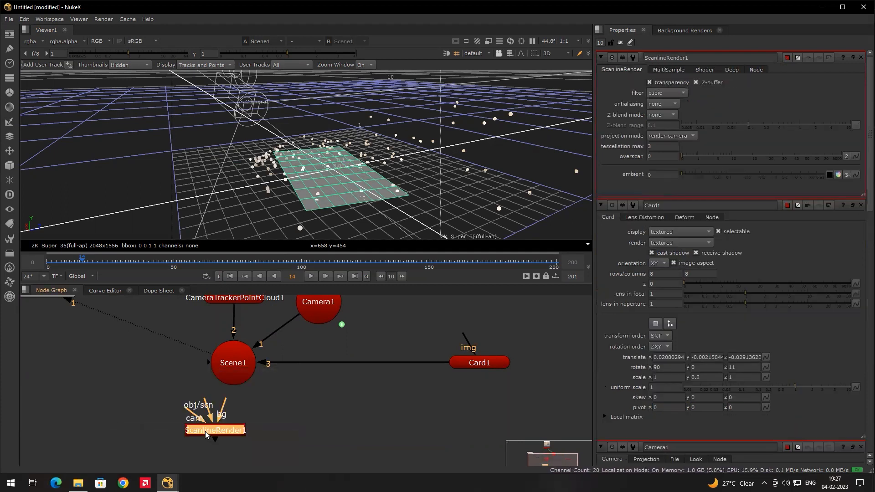
- Line up the ScanlineRender1 node directly beneath Scene1 with room for its input connections
{"action": "scroll", "coordinate": [206, 429], "scroll_direction": "up", "scroll_amount": 3}
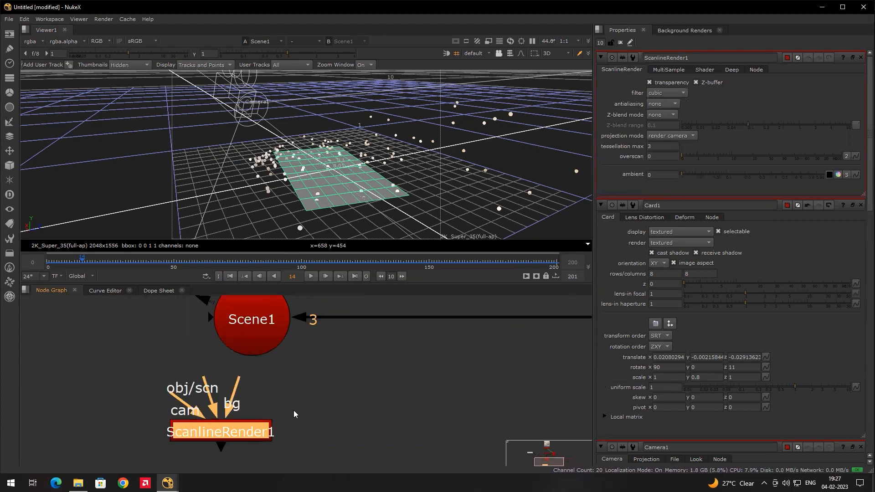
{"action": "scroll", "coordinate": [282, 406], "scroll_direction": "down", "scroll_amount": 4}
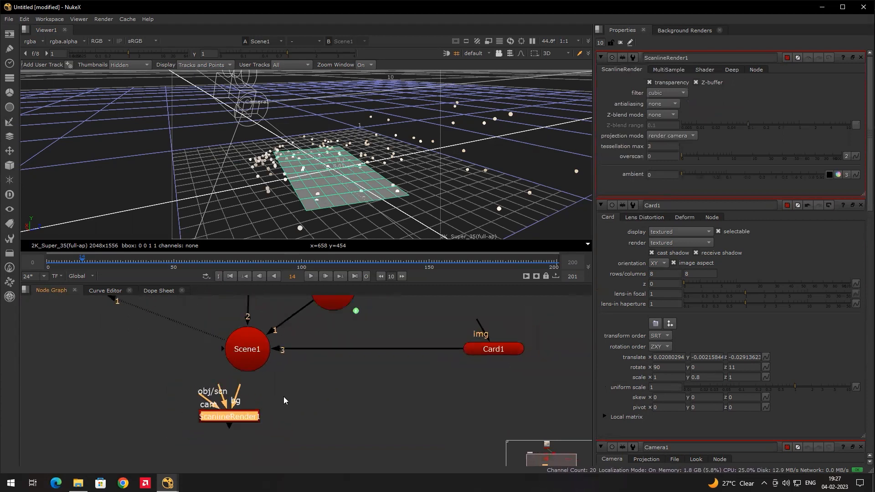
{"action": "left_click", "coordinate": [245, 360]}
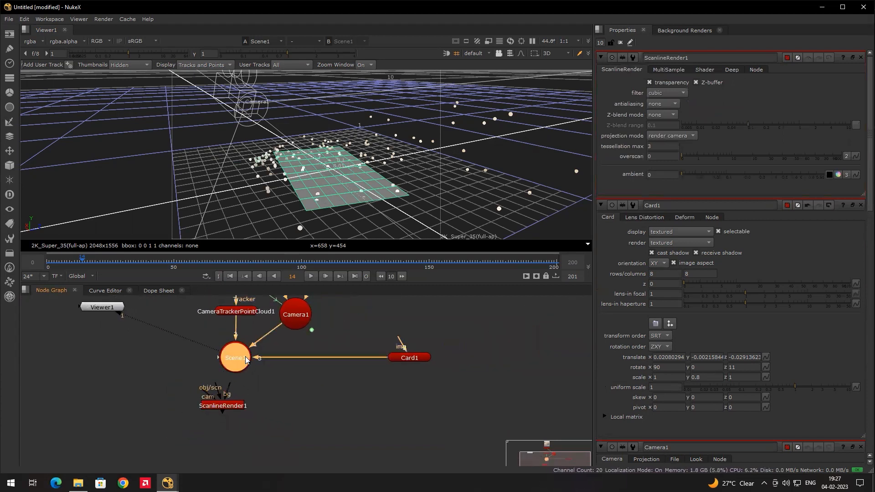
{"action": "left_click_drag", "start_coordinate": [224, 405], "coordinate": [234, 417]}
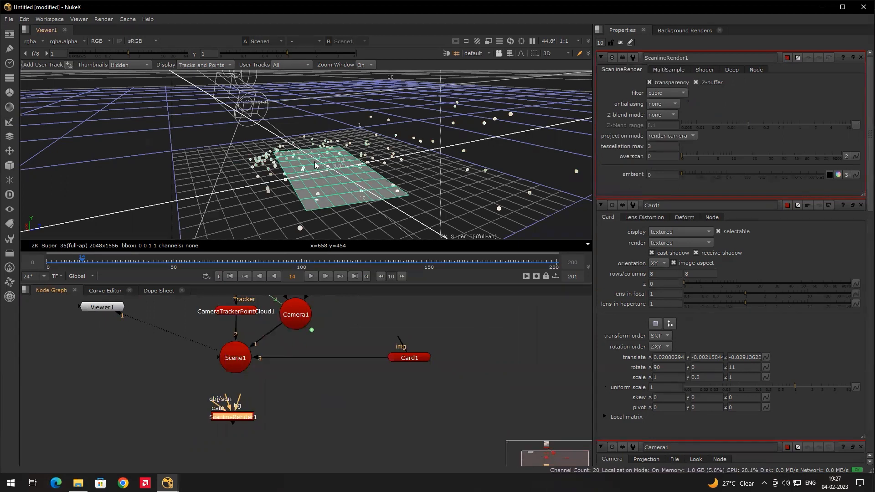
{"action": "scroll", "coordinate": [249, 406], "scroll_direction": "up", "scroll_amount": 3}
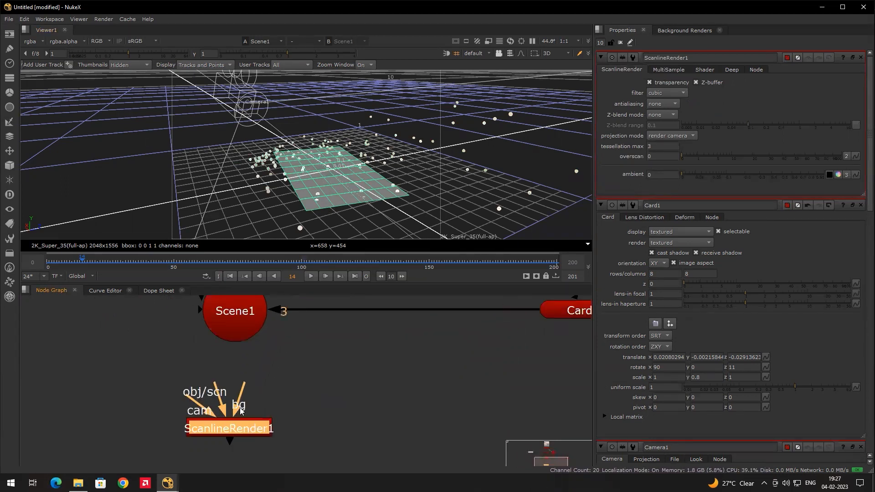
{"action": "key", "text": "space"}
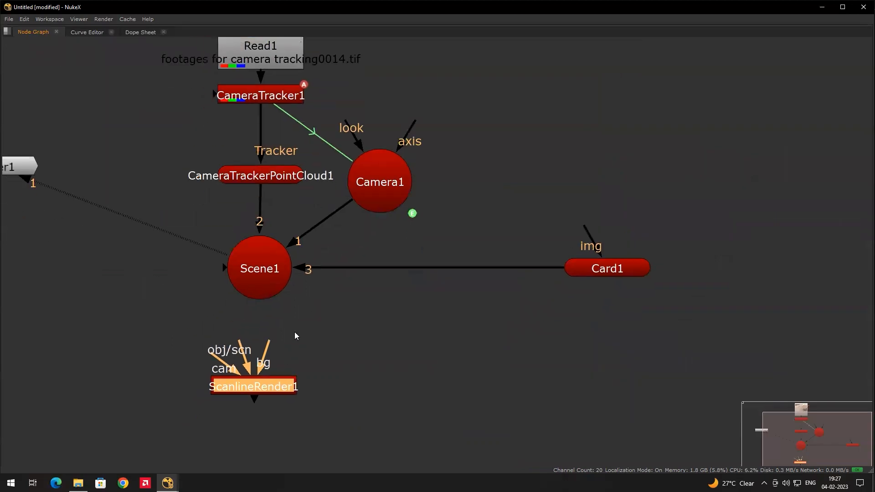
{"action": "left_click_drag", "start_coordinate": [226, 359], "coordinate": [234, 371]}
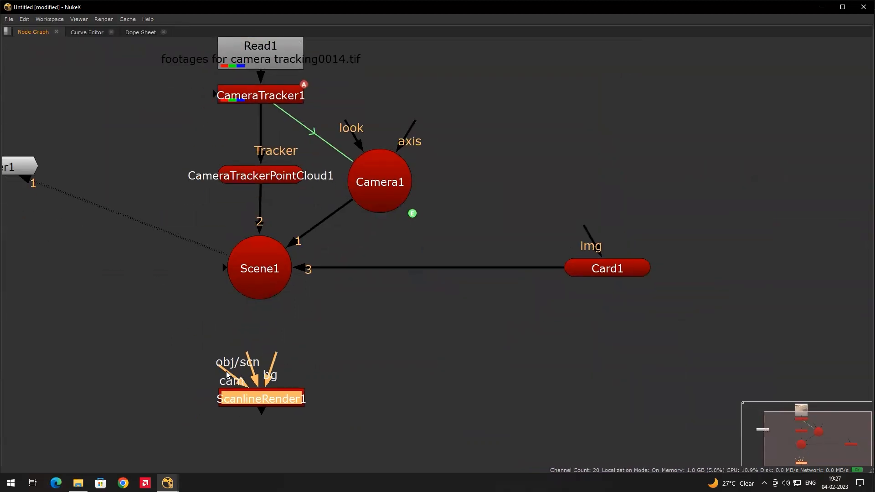
- Connect ScanlineRender1's cam input to Camera1, obj/scn to Scene1 and bg to Read1, and shift the node slightly sideways
{"action": "left_click_drag", "start_coordinate": [227, 377], "coordinate": [382, 201]}
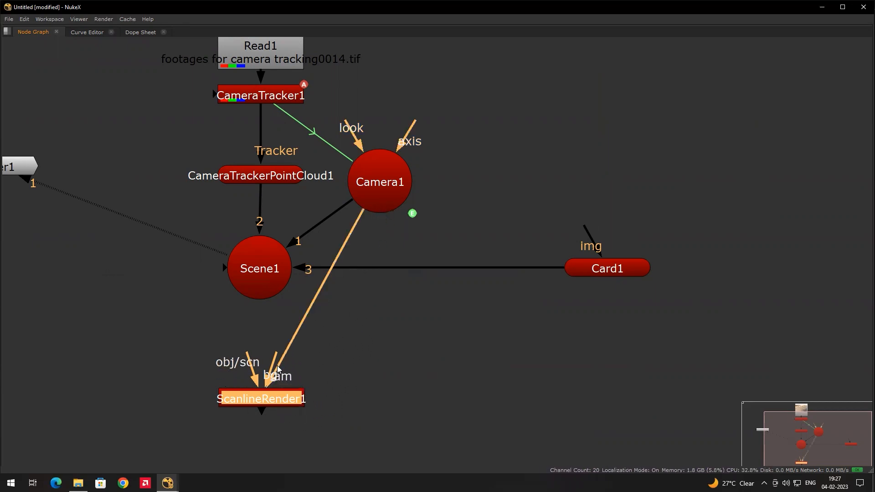
{"action": "left_click_drag", "start_coordinate": [250, 360], "coordinate": [263, 272]}
{"action": "left_click_drag", "start_coordinate": [278, 361], "coordinate": [279, 37]}
{"action": "left_click_drag", "start_coordinate": [292, 118], "coordinate": [269, 115]}
{"action": "left_click_drag", "start_coordinate": [262, 400], "coordinate": [294, 393]}
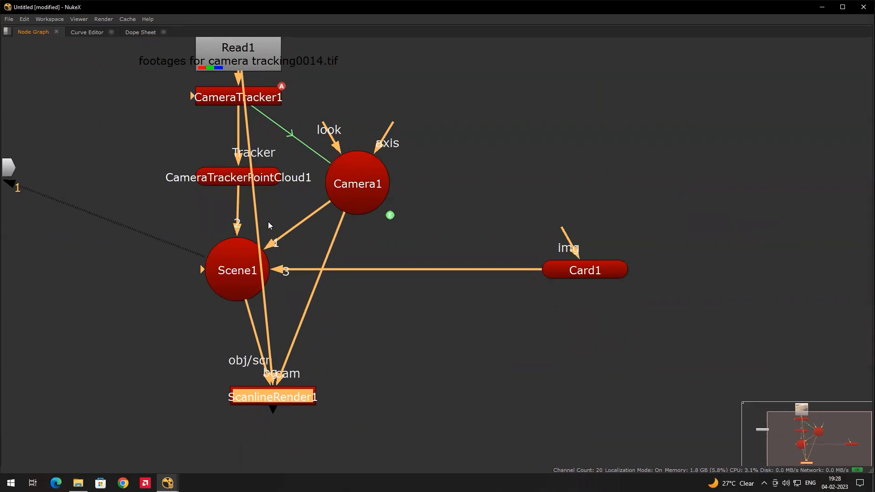
- Route ScanlineRender1's bg connection from Read1 around the other nodes using two Dots, one beside Read1 and one level with ScanlineRender1
{"action": "key", "text": "ctrl"}
{"action": "left_click_drag", "start_coordinate": [258, 231], "coordinate": [177, 388]}
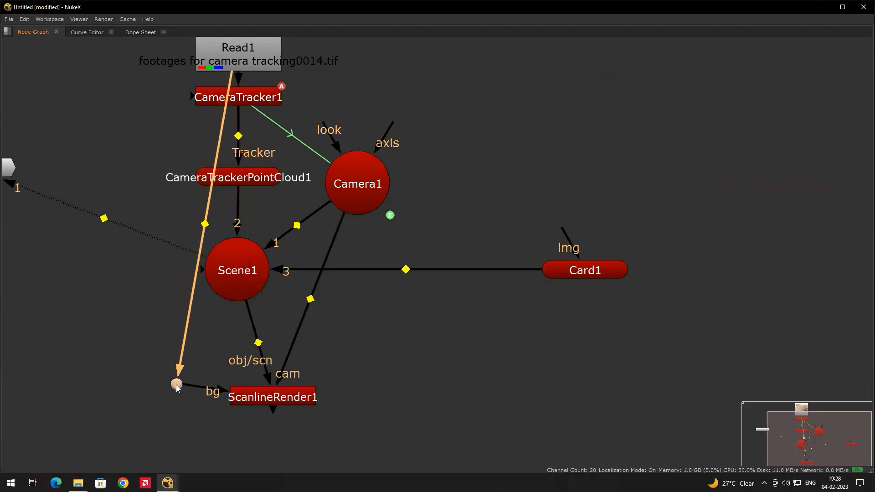
{"action": "left_click_drag", "start_coordinate": [200, 218], "coordinate": [176, 61]}
{"action": "left_click_drag", "start_coordinate": [177, 385], "coordinate": [177, 400]}
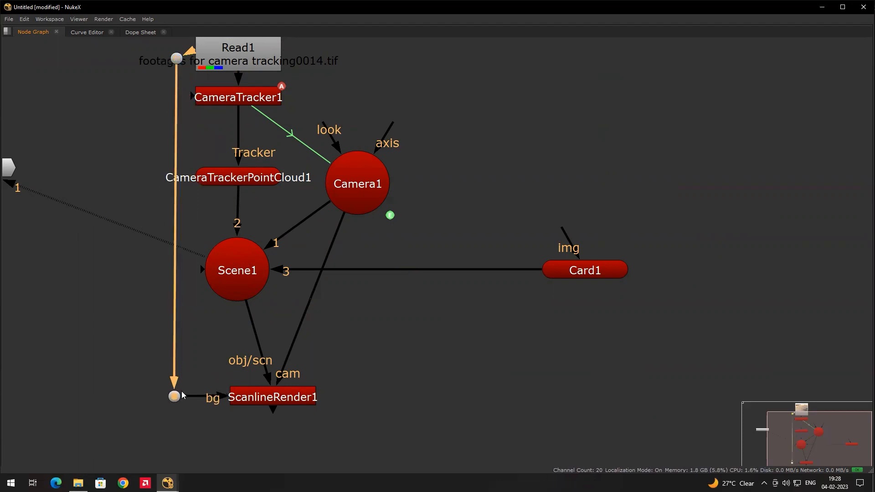
{"action": "key", "text": "ctrl"}
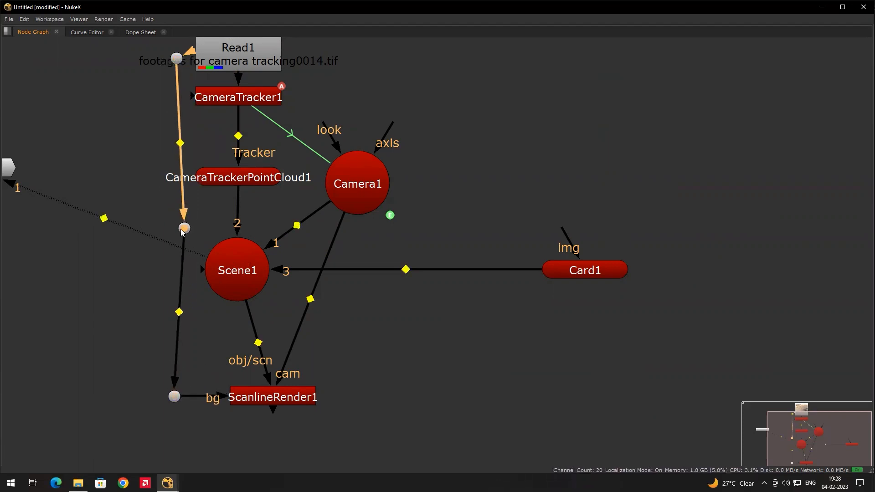
{"action": "left_click", "coordinate": [202, 220]}
{"action": "left_click_drag", "start_coordinate": [287, 277], "coordinate": [293, 241]}
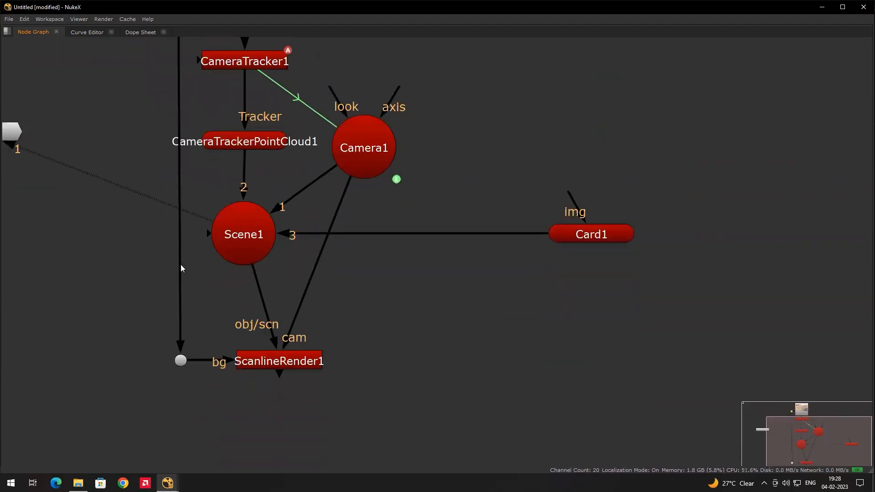
- Display ScanlineRender1 in the Viewer, switch to the 2D view and fit the rendered frame in view
{"action": "left_click", "coordinate": [287, 363]}
{"action": "key", "text": "1"}
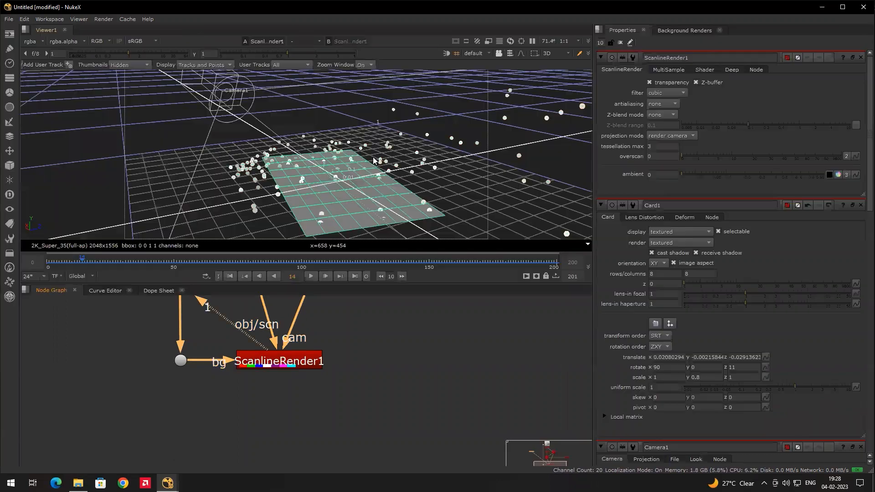
{"action": "key", "text": "Tab"}
{"action": "scroll", "coordinate": [387, 155], "scroll_direction": "down", "scroll_amount": 5}
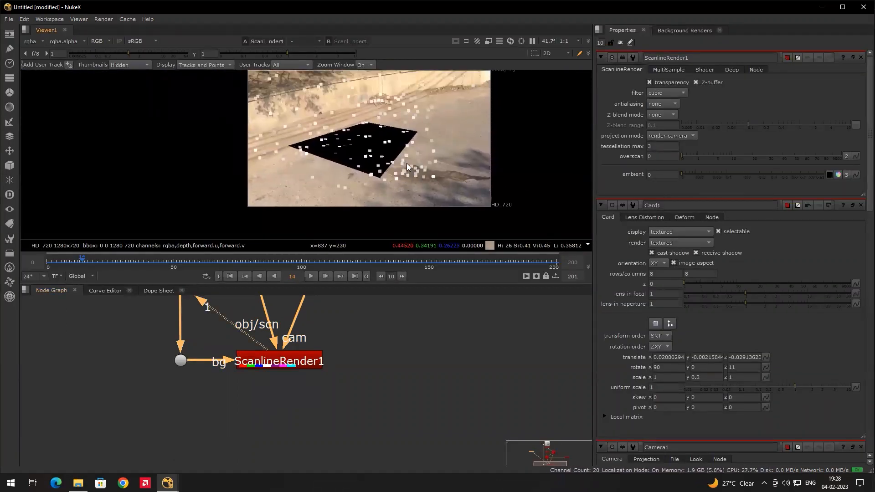
{"action": "scroll", "coordinate": [400, 164], "scroll_direction": "up", "scroll_amount": 2}
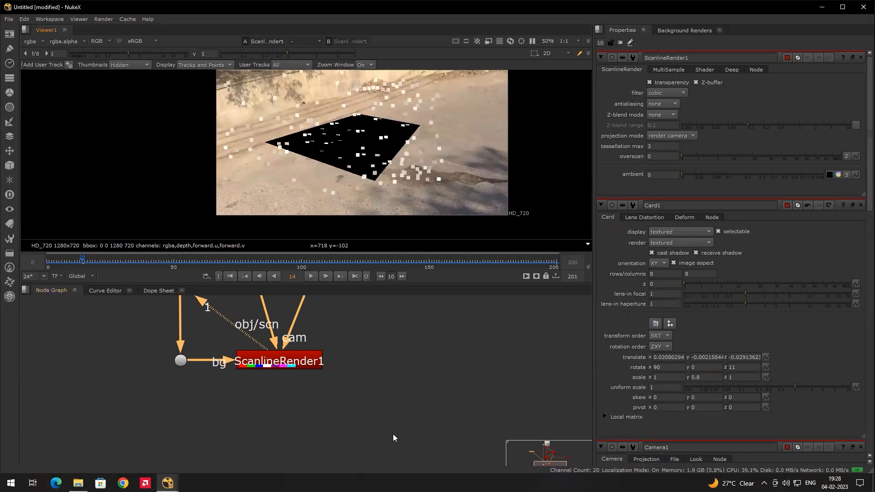
- Disable the CameraTrackerPointCloud1 node so its points are excluded from the render
{"action": "left_click_drag", "start_coordinate": [355, 366], "coordinate": [362, 447]}
{"action": "left_click_drag", "start_coordinate": [340, 319], "coordinate": [336, 452]}
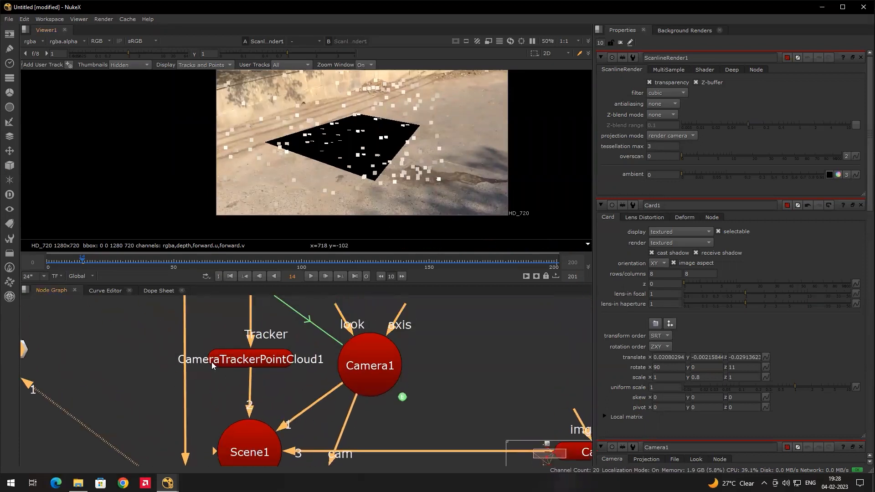
{"action": "left_click", "coordinate": [257, 360]}
{"action": "key", "text": "d"}
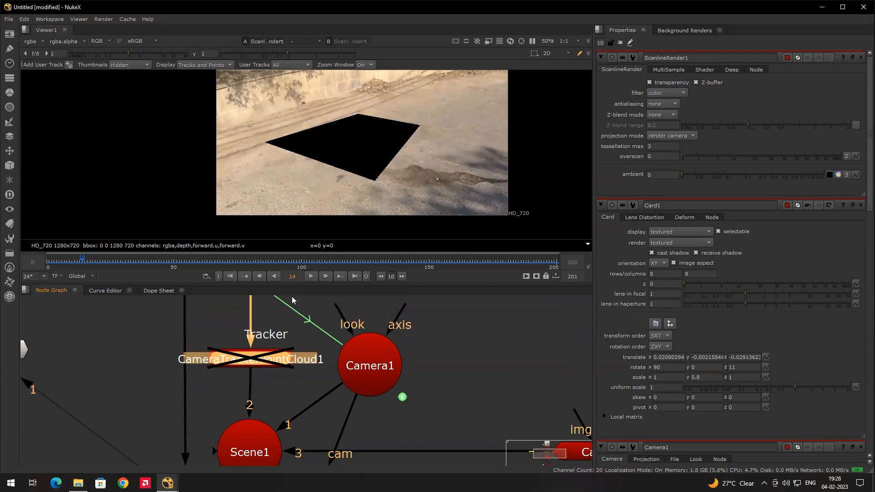
- Play the rendered shot from near the beginning to check how the card sticks to the road
{"action": "left_click_drag", "start_coordinate": [98, 261], "coordinate": [64, 261]}
{"action": "left_click", "coordinate": [312, 276]}
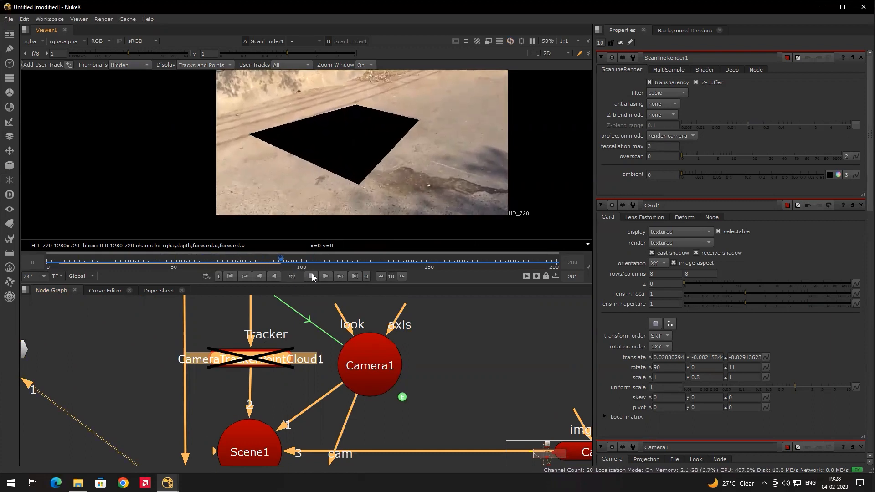
{"action": "left_click", "coordinate": [311, 277]}
{"action": "left_click_drag", "start_coordinate": [342, 254], "coordinate": [308, 269]}
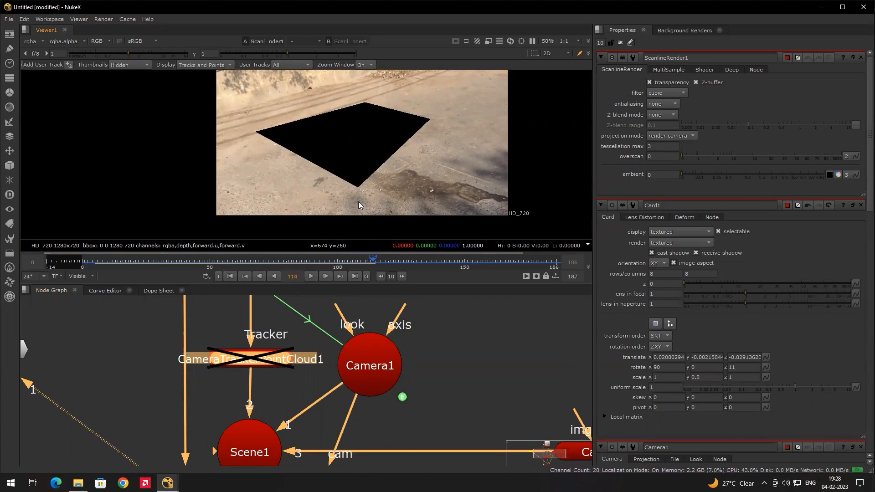
- Open Card1's properties, set its rotation to X 94, Y -1, Z 12, and nudge its position on the road
{"action": "left_click_drag", "start_coordinate": [463, 417], "coordinate": [295, 354]}
{"action": "double_click", "coordinate": [447, 385]}
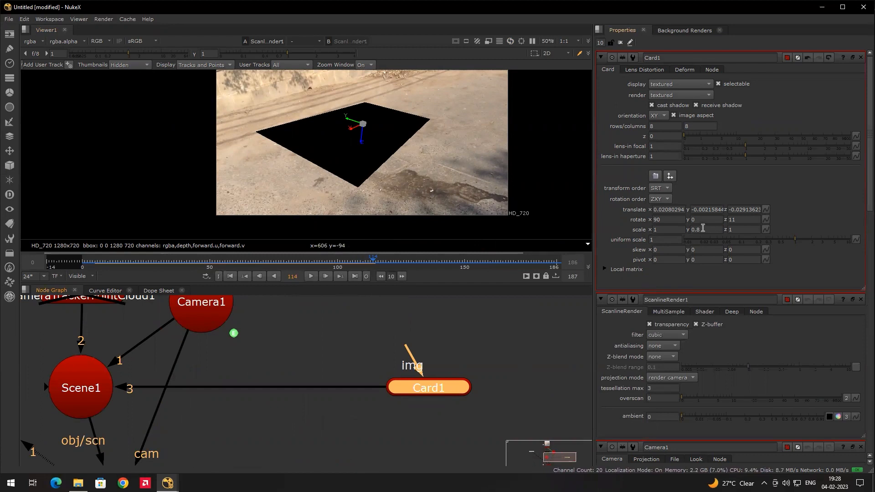
{"action": "left_click", "coordinate": [704, 219]}
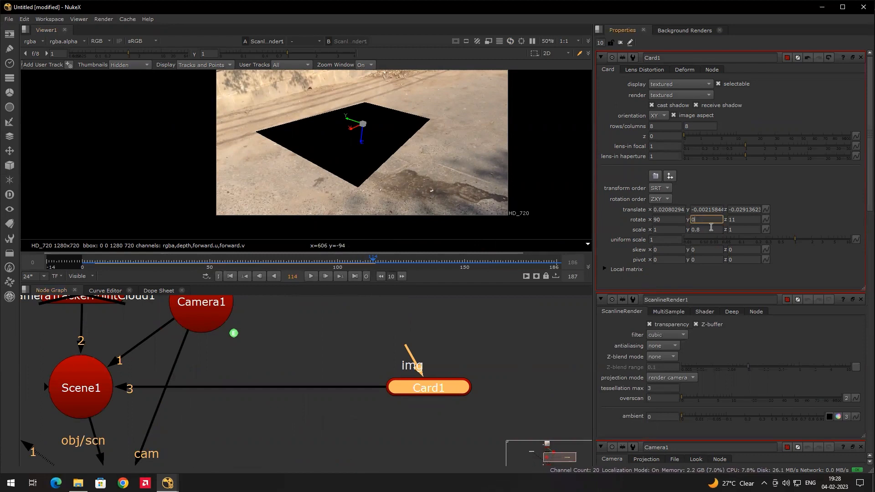
{"action": "key", "text": "Down"}
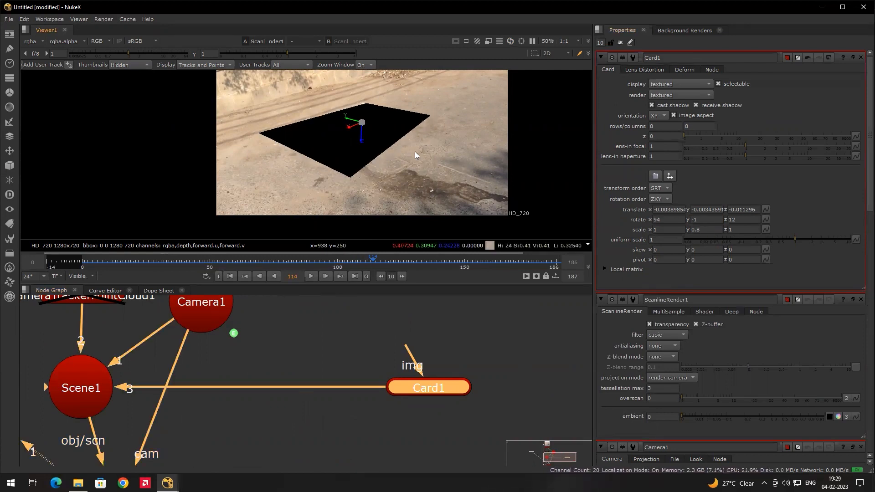
- Fine-tune Card1's rotation with the viewer's rotation handles and check its fit on the road at earlier frames, ending on frame 55
{"action": "key", "text": "ctrl"}
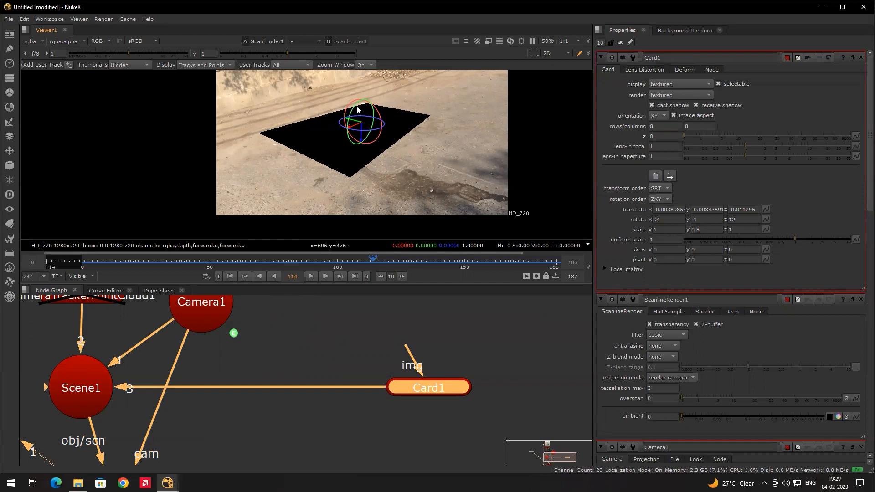
{"action": "left_click_drag", "start_coordinate": [351, 112], "coordinate": [352, 112]}
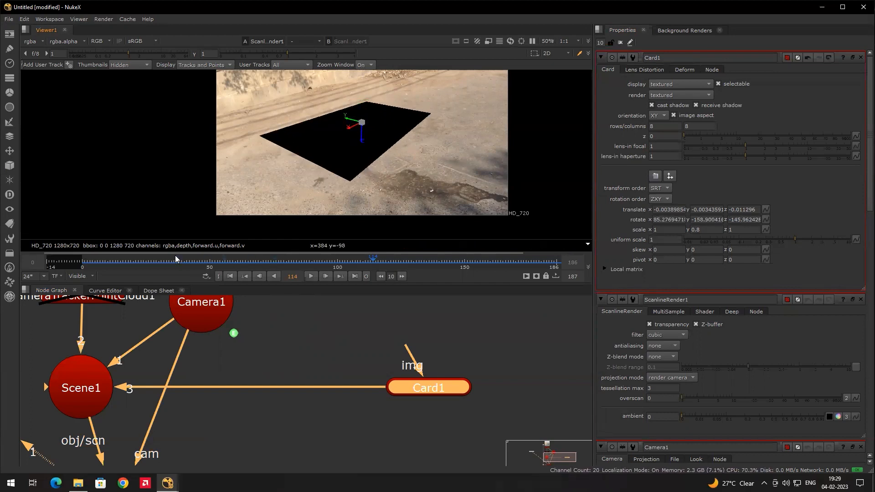
{"action": "left_click", "coordinate": [156, 262]}
{"action": "left_click_drag", "start_coordinate": [144, 264], "coordinate": [194, 279]}
{"action": "left_click_drag", "start_coordinate": [340, 361], "coordinate": [341, 356]}
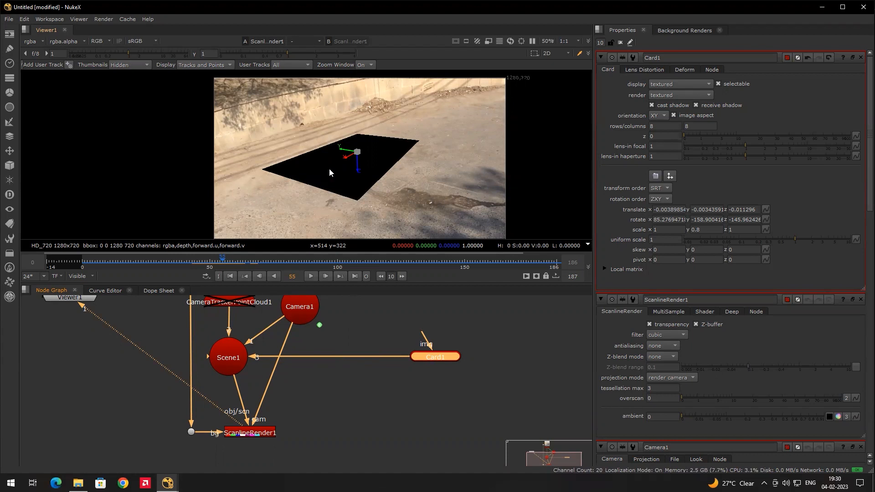
{"action": "left_click_drag", "start_coordinate": [341, 145], "coordinate": [344, 155]}
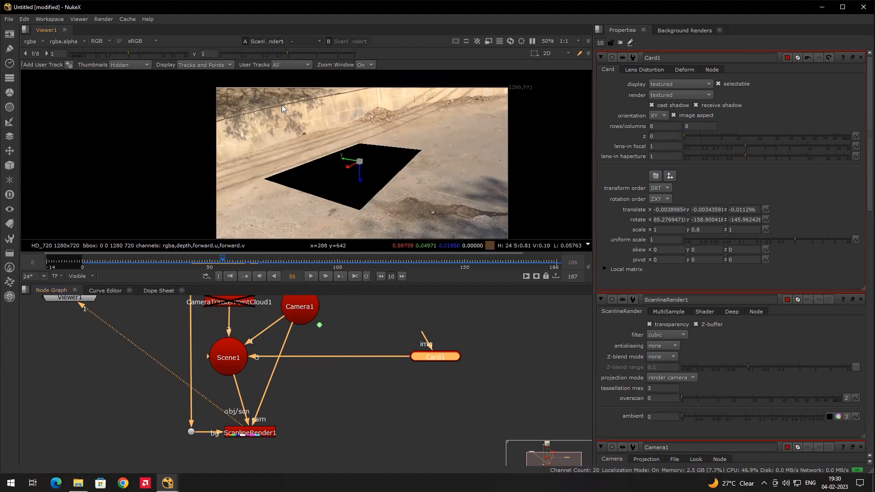
- Add a WriteGeo node, connect its input to Scene1, and place it slightly clear of the ScanlineRender1 connections
{"action": "left_click", "coordinate": [321, 398]}
{"action": "left_click_drag", "start_coordinate": [321, 399], "coordinate": [331, 367]}
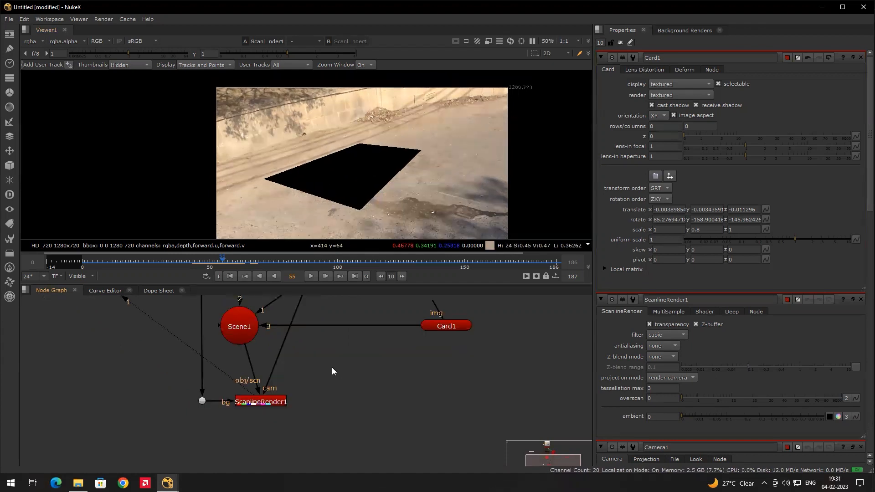
{"action": "key", "text": "Tab"}
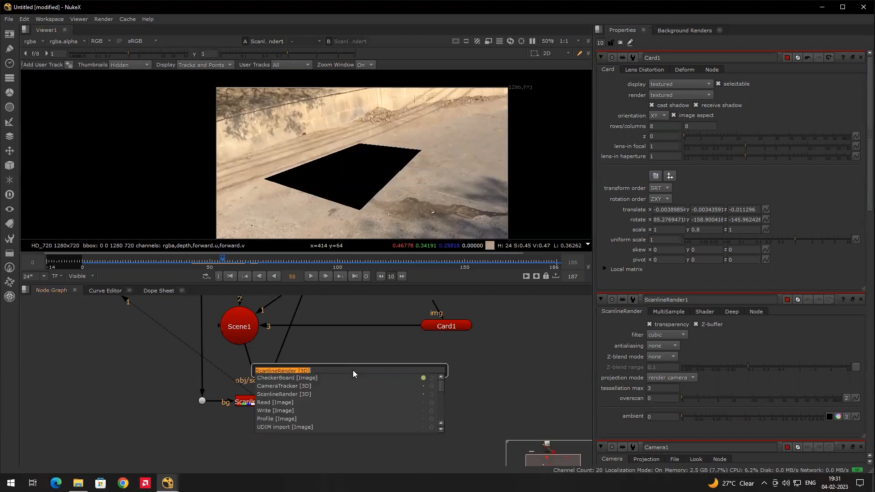
{"action": "type", "text": "write"}
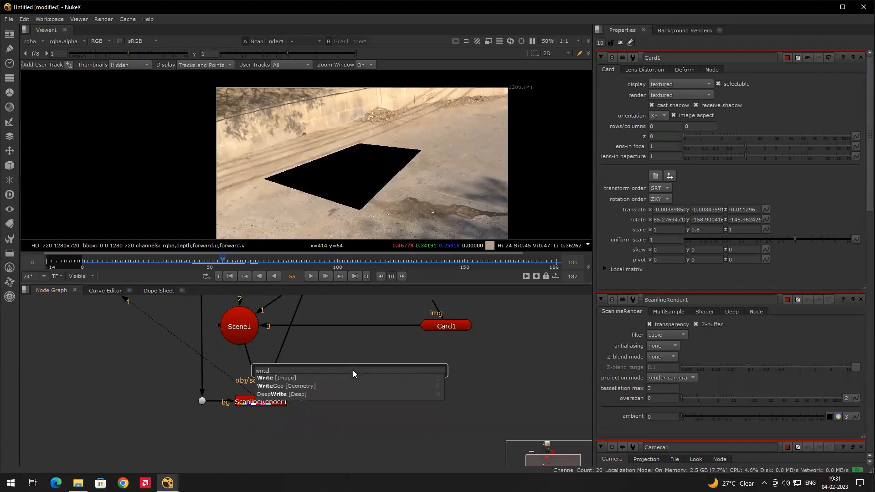
{"action": "key", "text": "Down"}
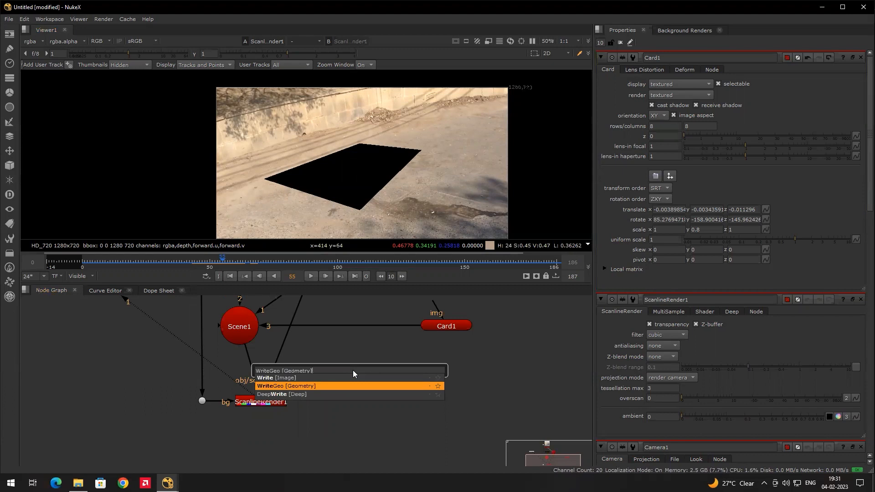
{"action": "key", "text": "Return"}
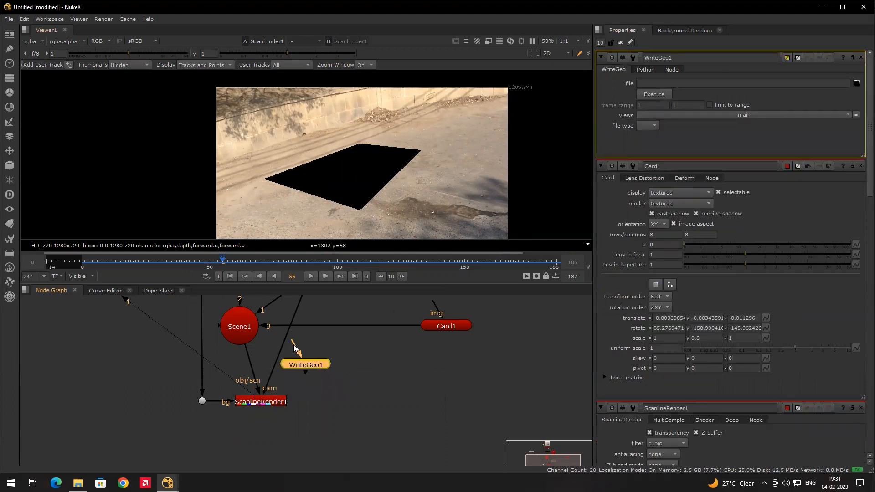
{"action": "left_click_drag", "start_coordinate": [293, 345], "coordinate": [249, 340]}
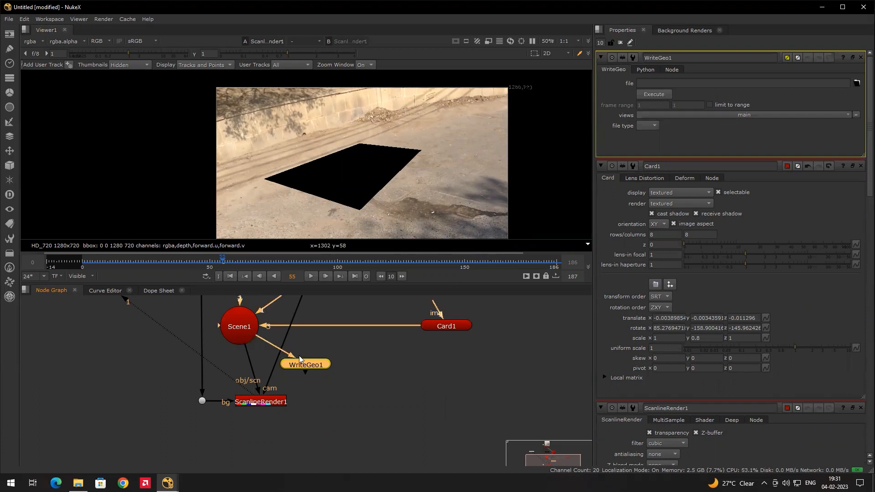
{"action": "left_click_drag", "start_coordinate": [307, 366], "coordinate": [323, 371]}
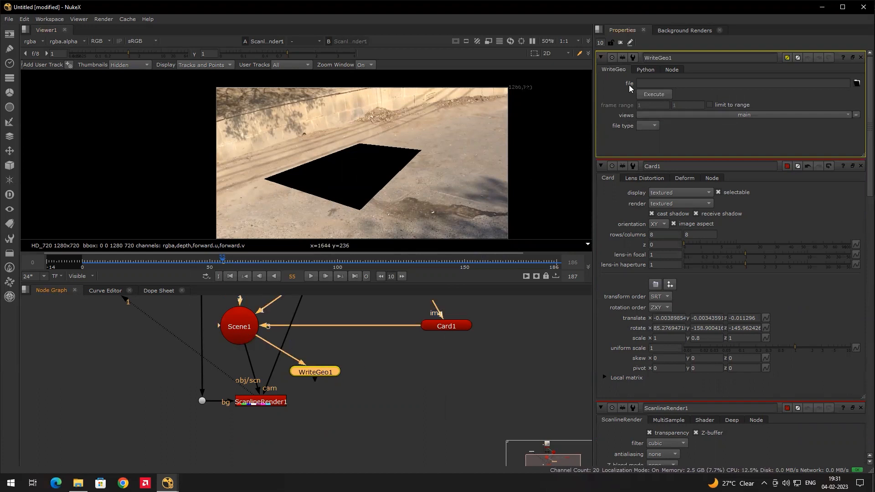
- Browse for WriteGeo1's output location and create a folder named "Nuke To Maya" on the Desktop
{"action": "left_click", "coordinate": [856, 84]}
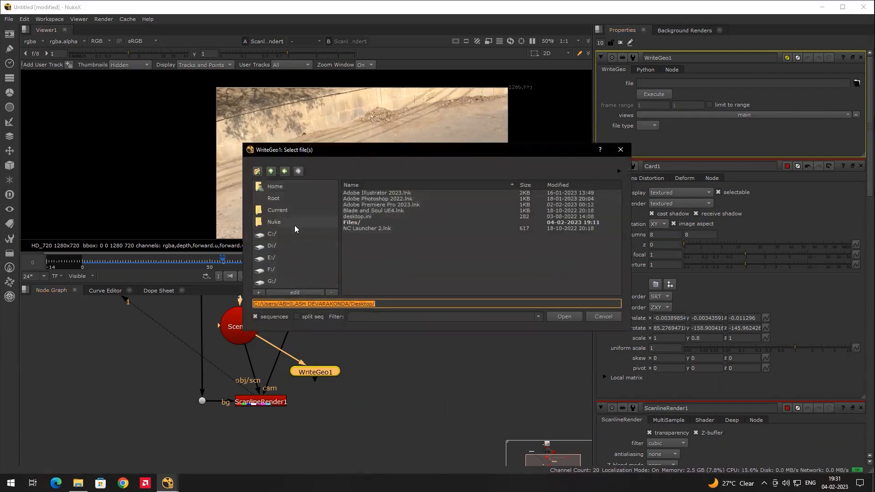
{"action": "left_click", "coordinate": [297, 188]}
{"action": "left_click", "coordinate": [364, 238]}
{"action": "double_click", "coordinate": [363, 238]}
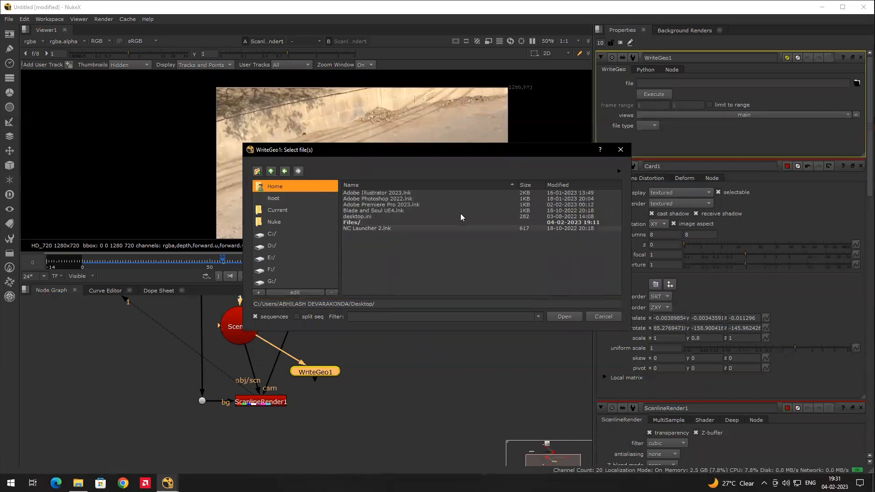
{"action": "left_click", "coordinate": [259, 172]}
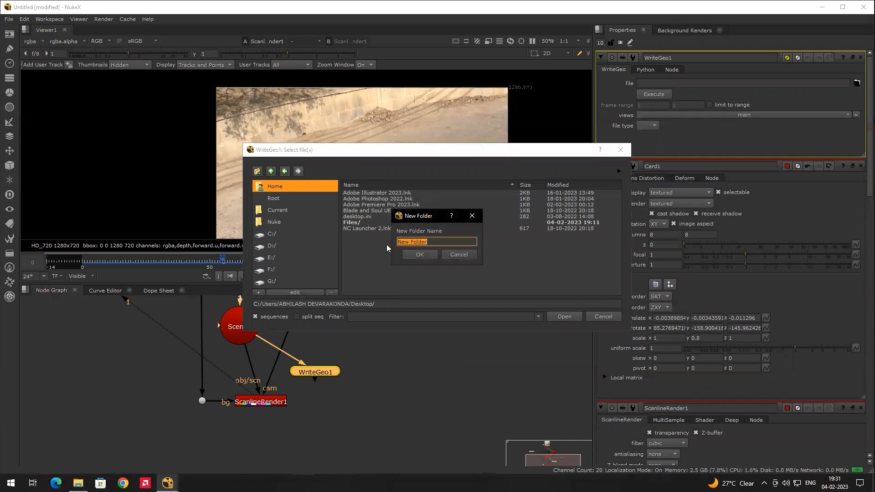
{"action": "type", "text": "Nuke To Maya"}
{"action": "left_click", "coordinate": [425, 254]}
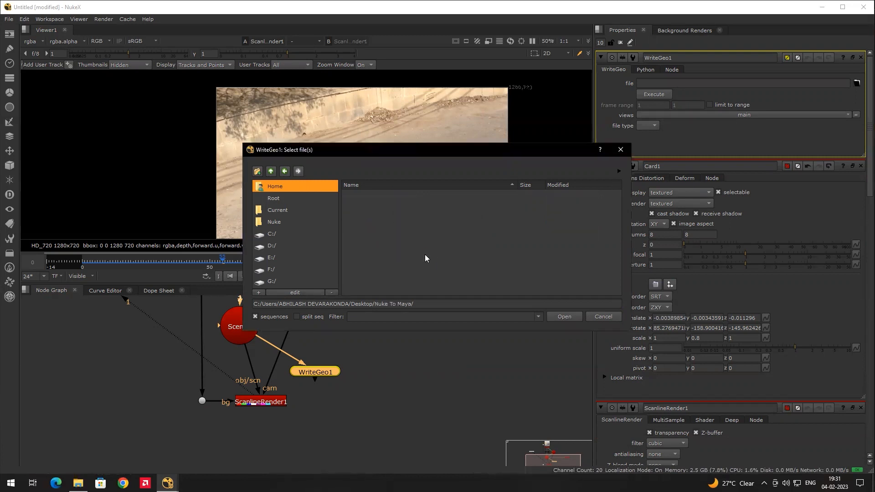
- Name the output file CameTracks.fbx in the Nuke To Maya folder and keep FBX 2016 as its compatibility
{"action": "left_click", "coordinate": [427, 304]}
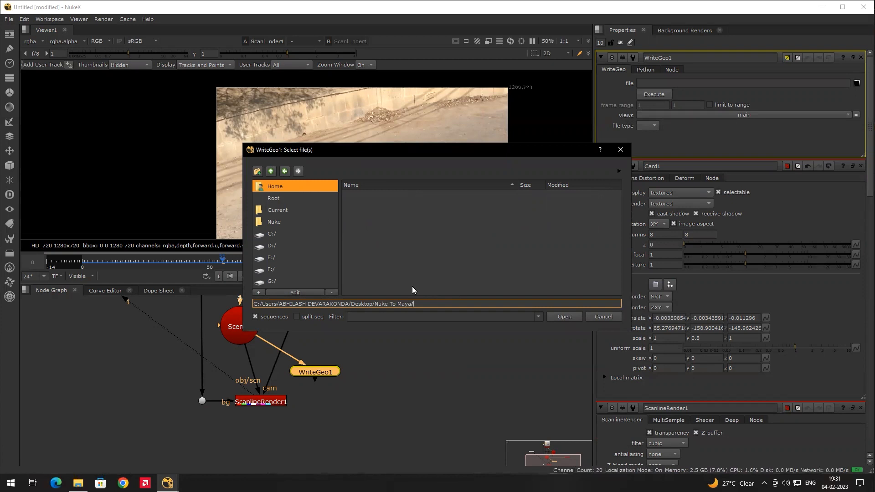
{"action": "type", "text": "Nuke"}
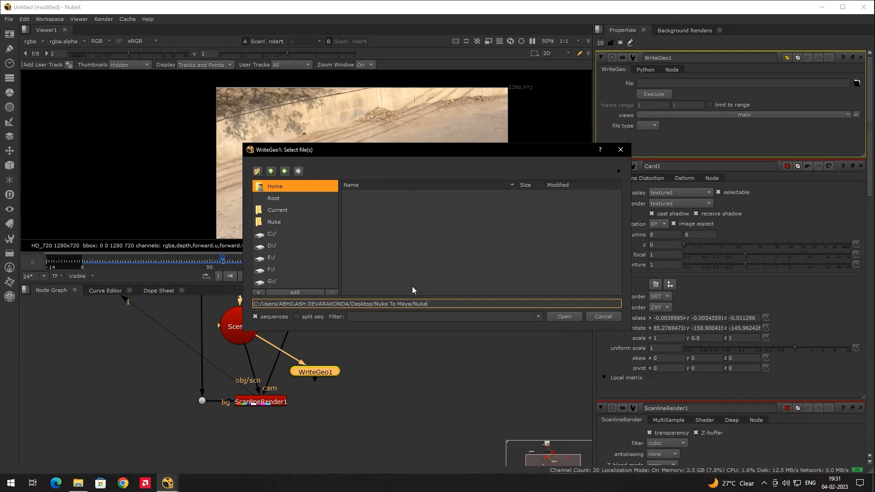
{"action": "key", "text": "BackSpace"}
{"action": "key", "text": "BackSpace"}
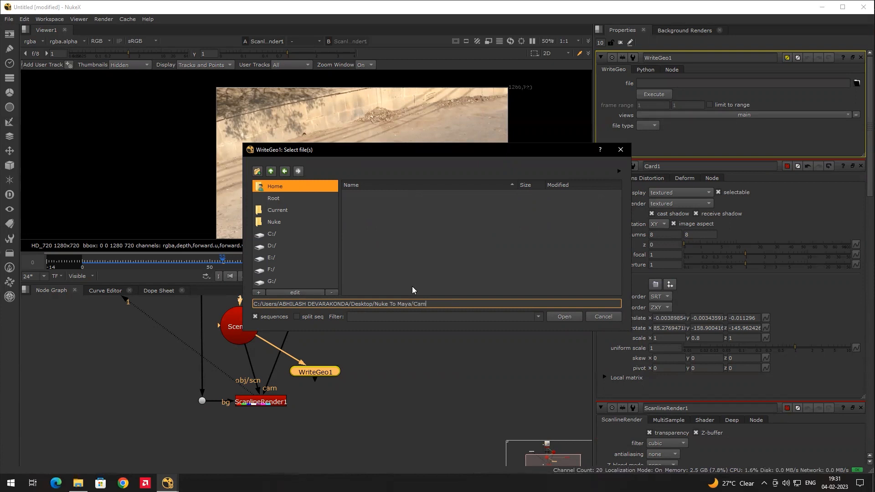
{"action": "type", "text": "CameTracks.fbx"}
{"action": "left_click", "coordinate": [564, 317]}
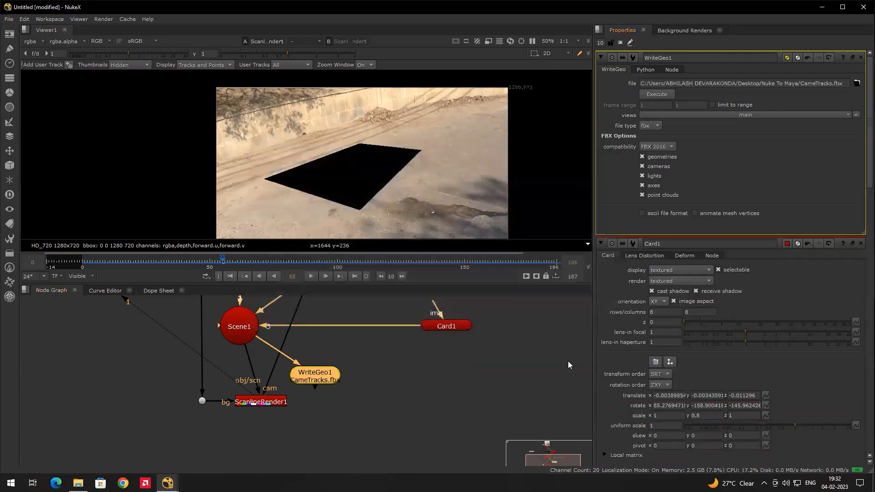
{"action": "left_click", "coordinate": [664, 146]}
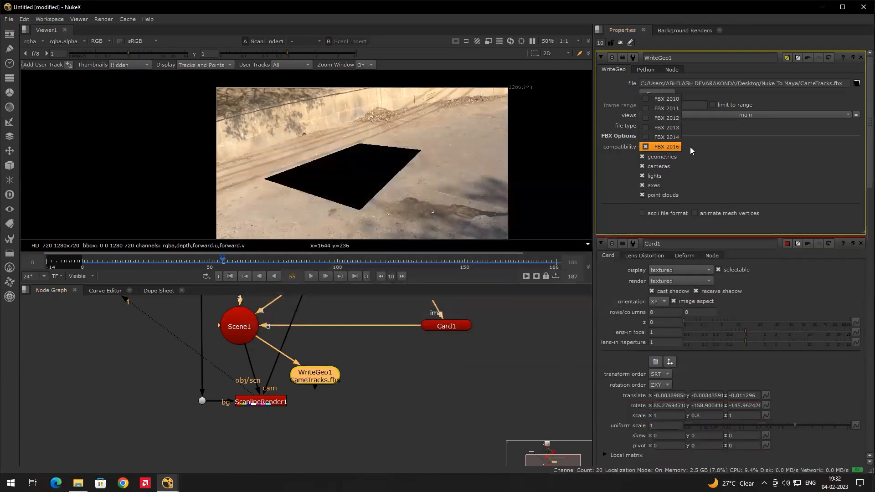
{"action": "left_click", "coordinate": [663, 146]}
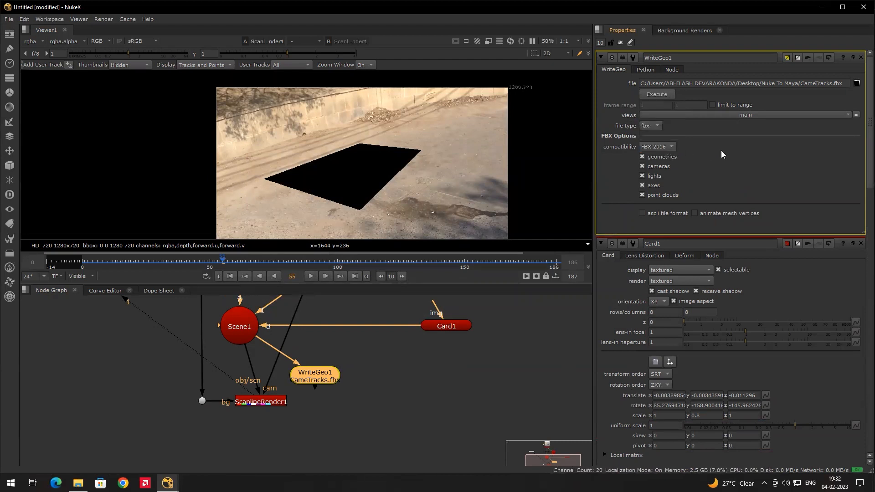
- Keep WriteGeo1's compatibility at FBX 2016 and re-enable the disabled CameraTrackerPointCloud1 node feeding Scene1
{"action": "left_click", "coordinate": [669, 147]}
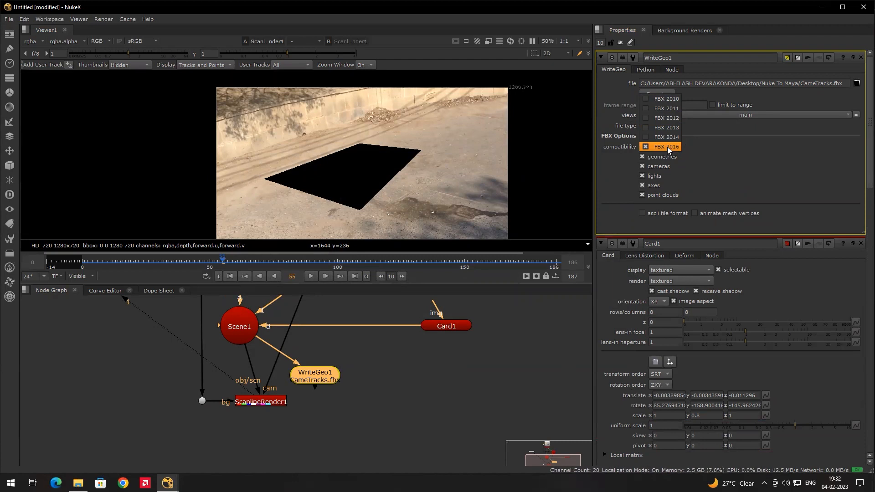
{"action": "left_click", "coordinate": [667, 146]}
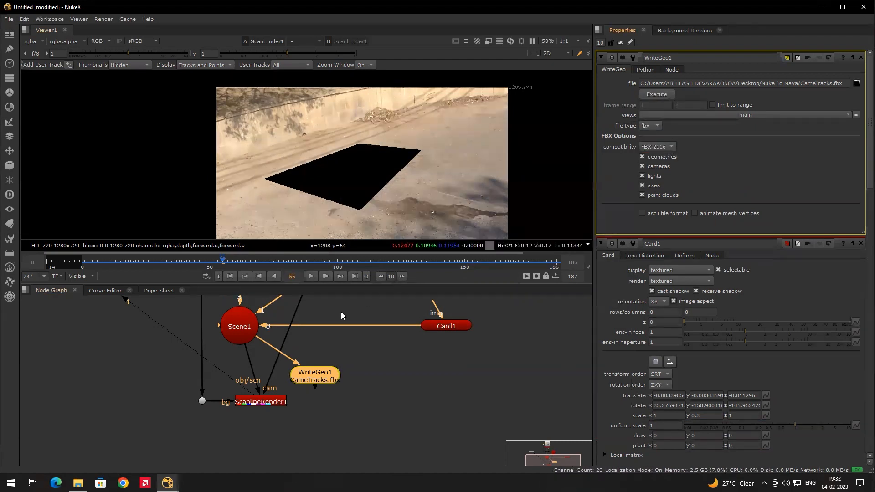
{"action": "left_click_drag", "start_coordinate": [351, 324], "coordinate": [362, 402]}
{"action": "left_click", "coordinate": [265, 350]}
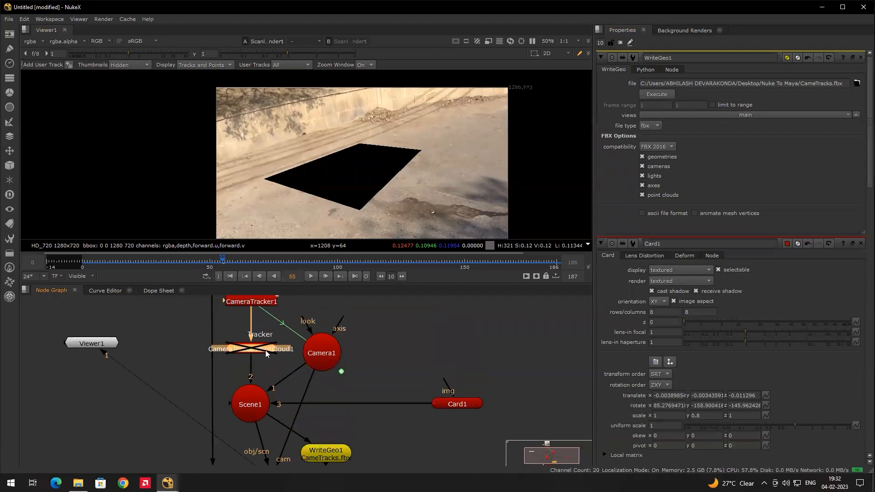
{"action": "key", "text": "d"}
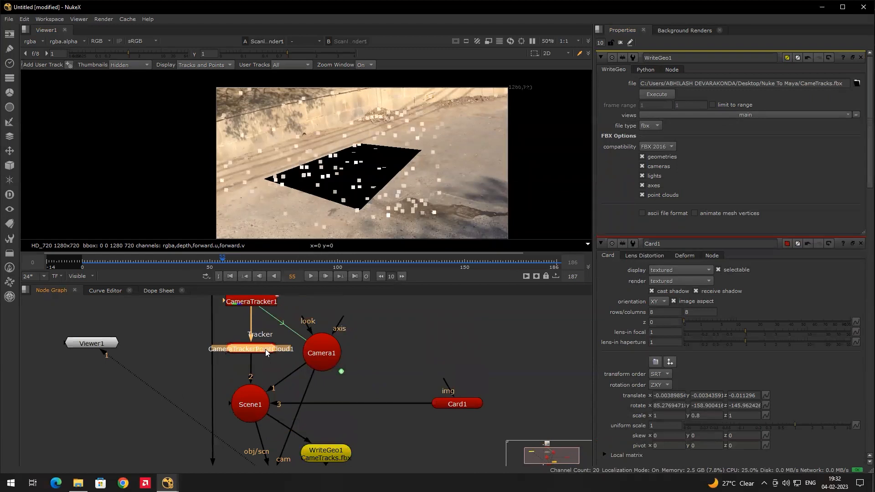
{"action": "left_click_drag", "start_coordinate": [398, 366], "coordinate": [359, 329]}
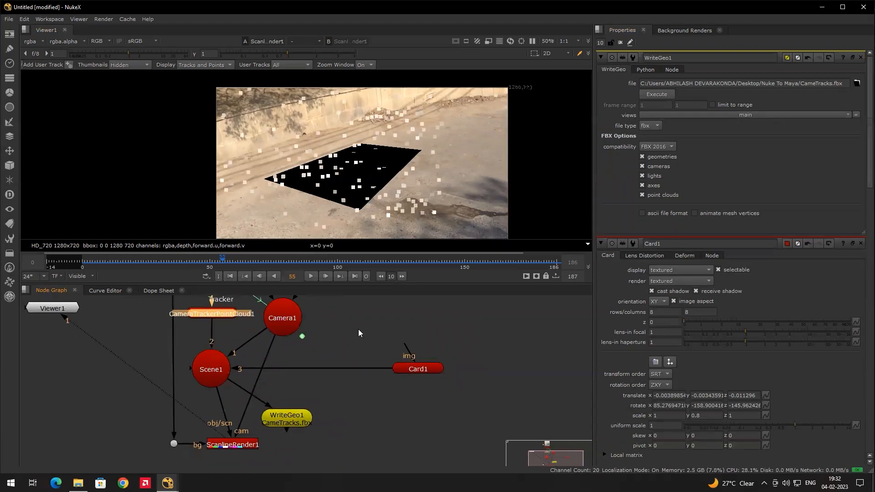
- Select Card1 and execute WriteGeo1 over the input frame range to export the scene to CameTracks.fbx
{"action": "left_click", "coordinate": [419, 368]}
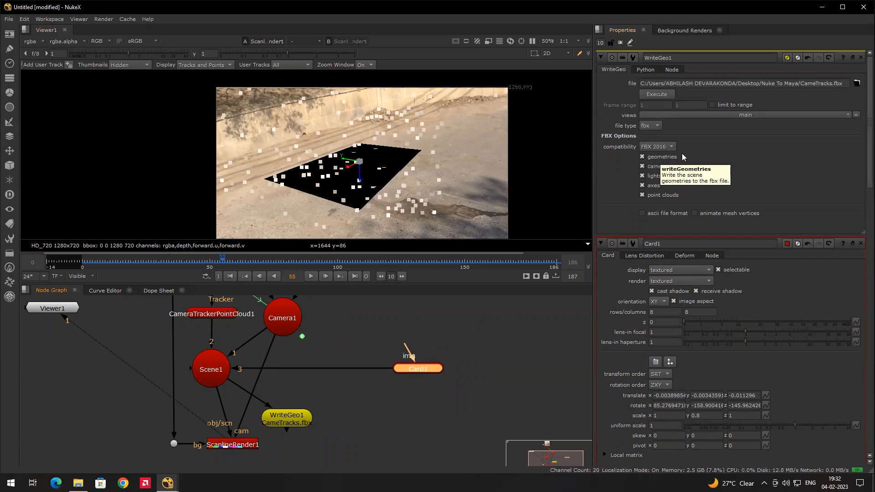
{"action": "left_click", "coordinate": [658, 93]}
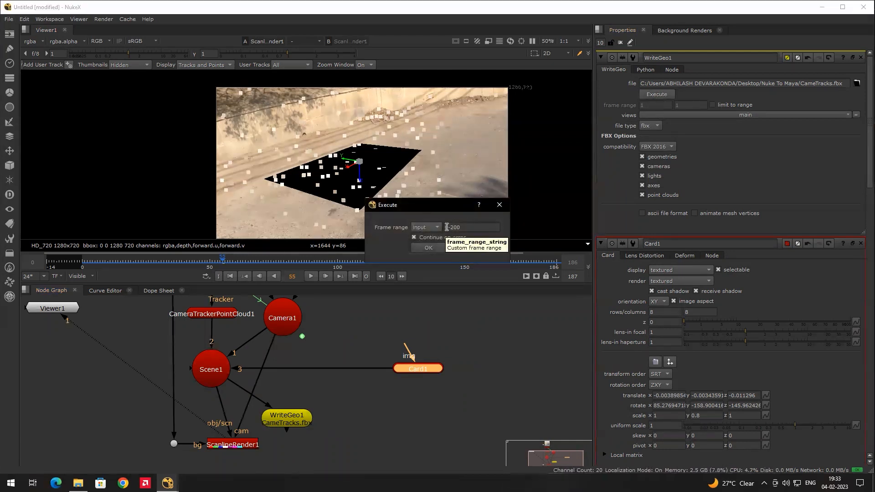
{"action": "left_click", "coordinate": [434, 249]}
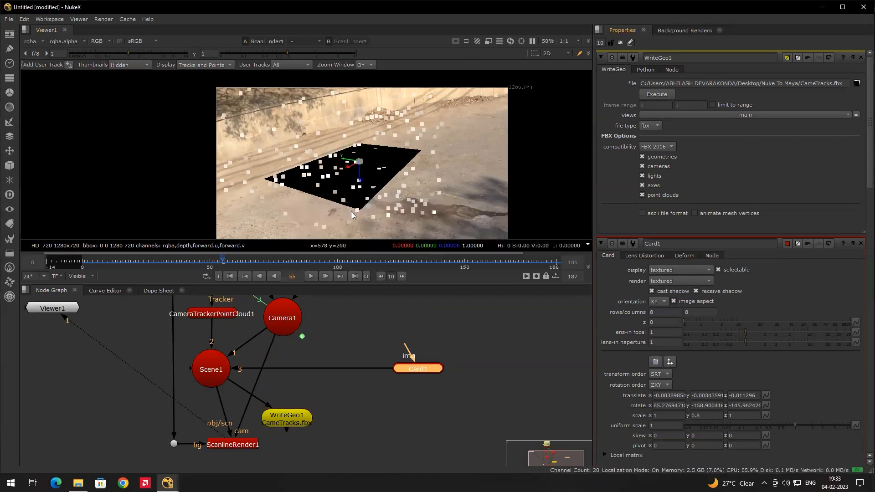